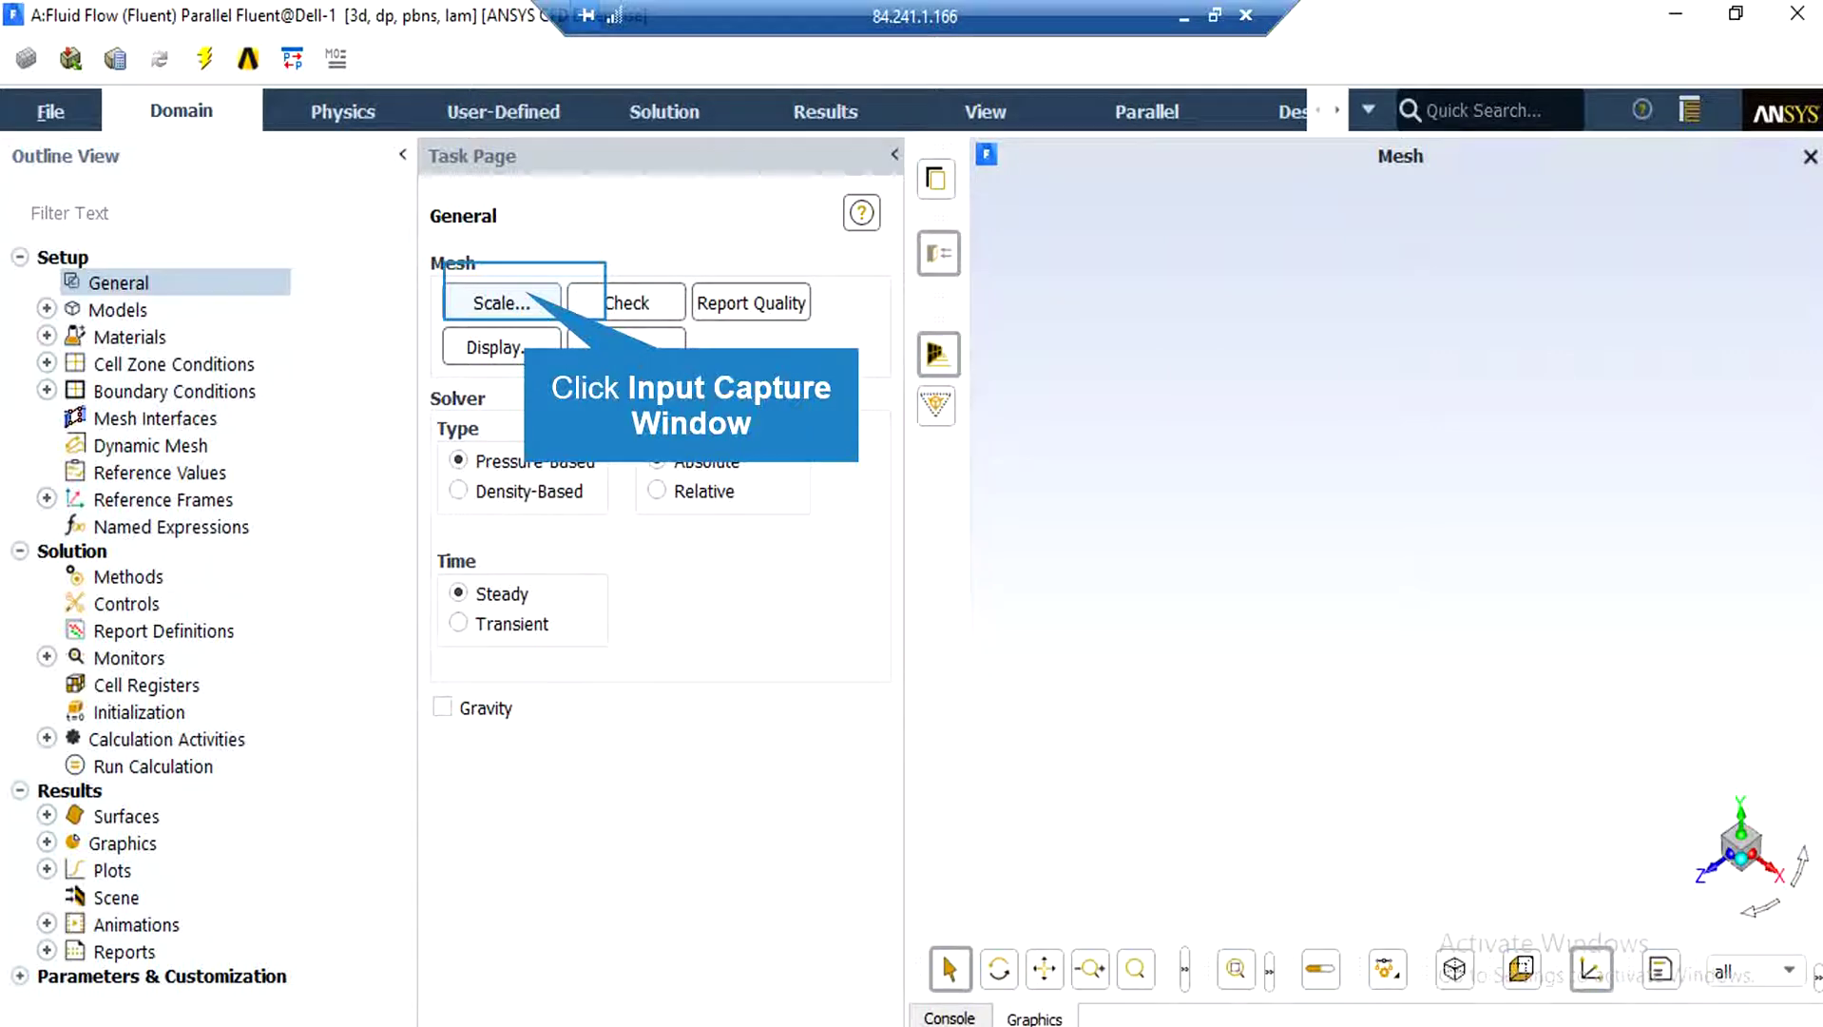
pyautogui.click(525, 303)
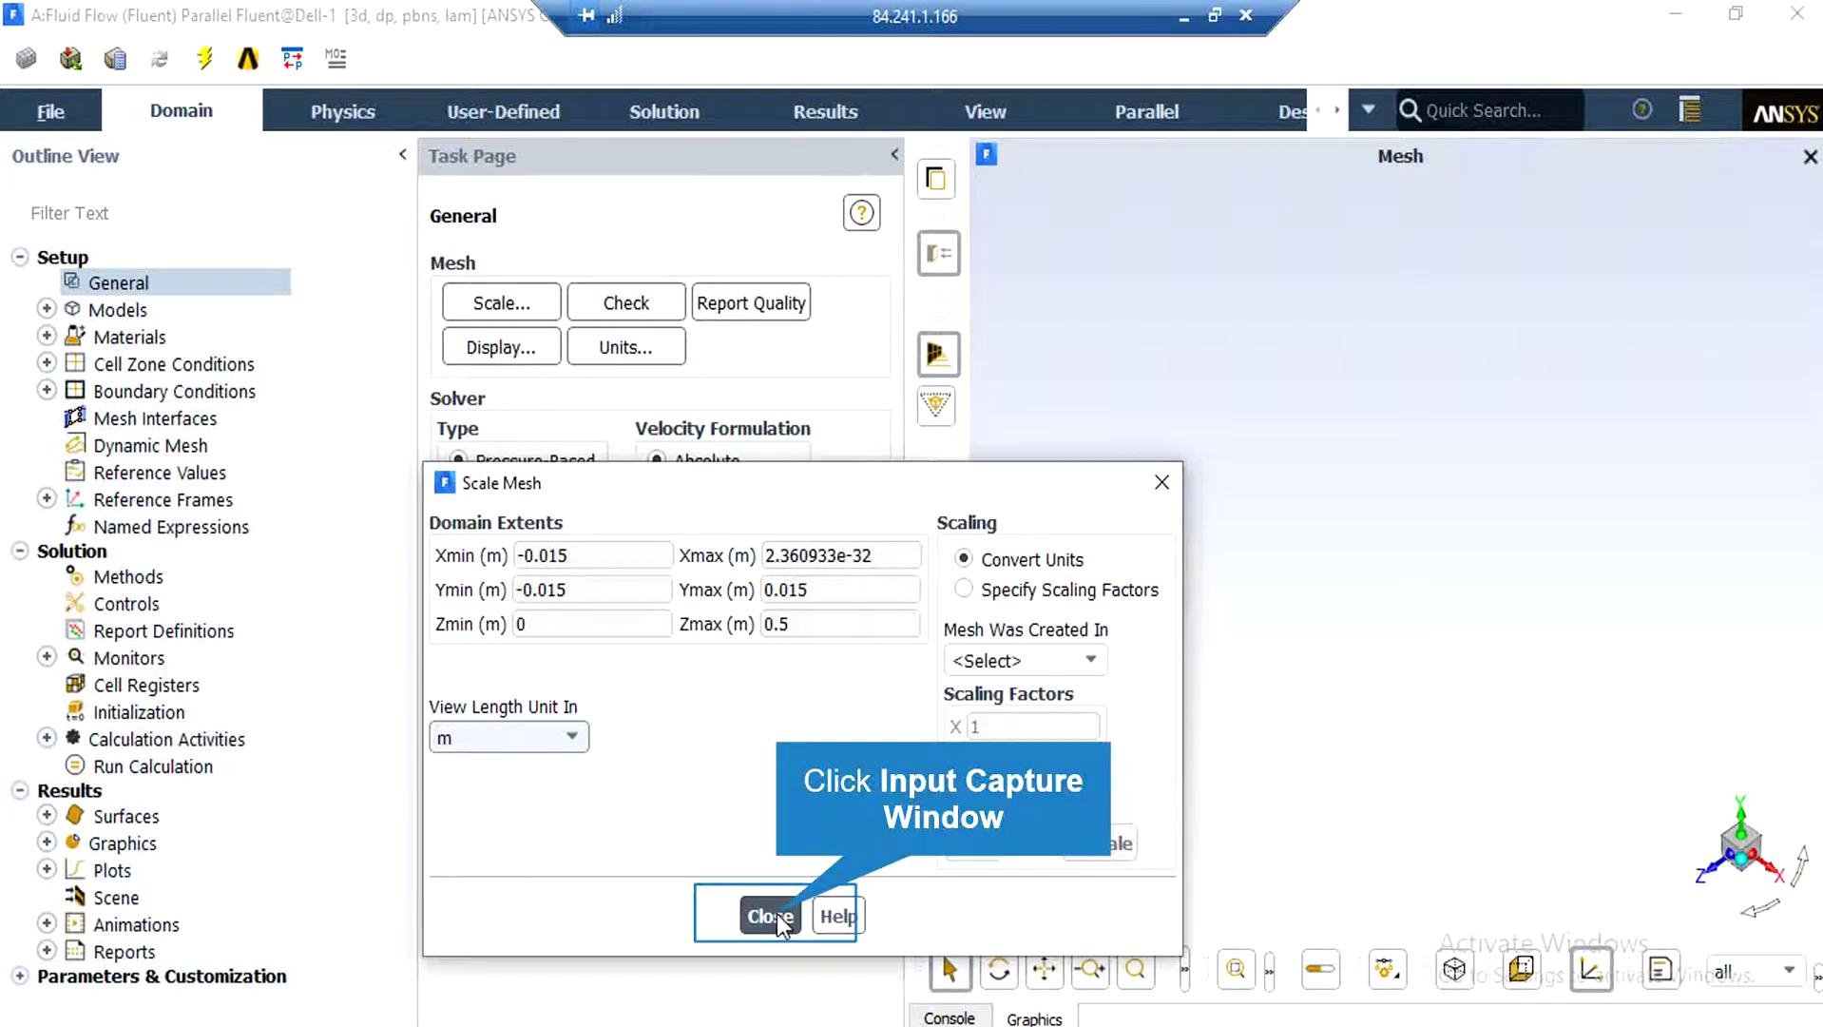
pyautogui.click(772, 914)
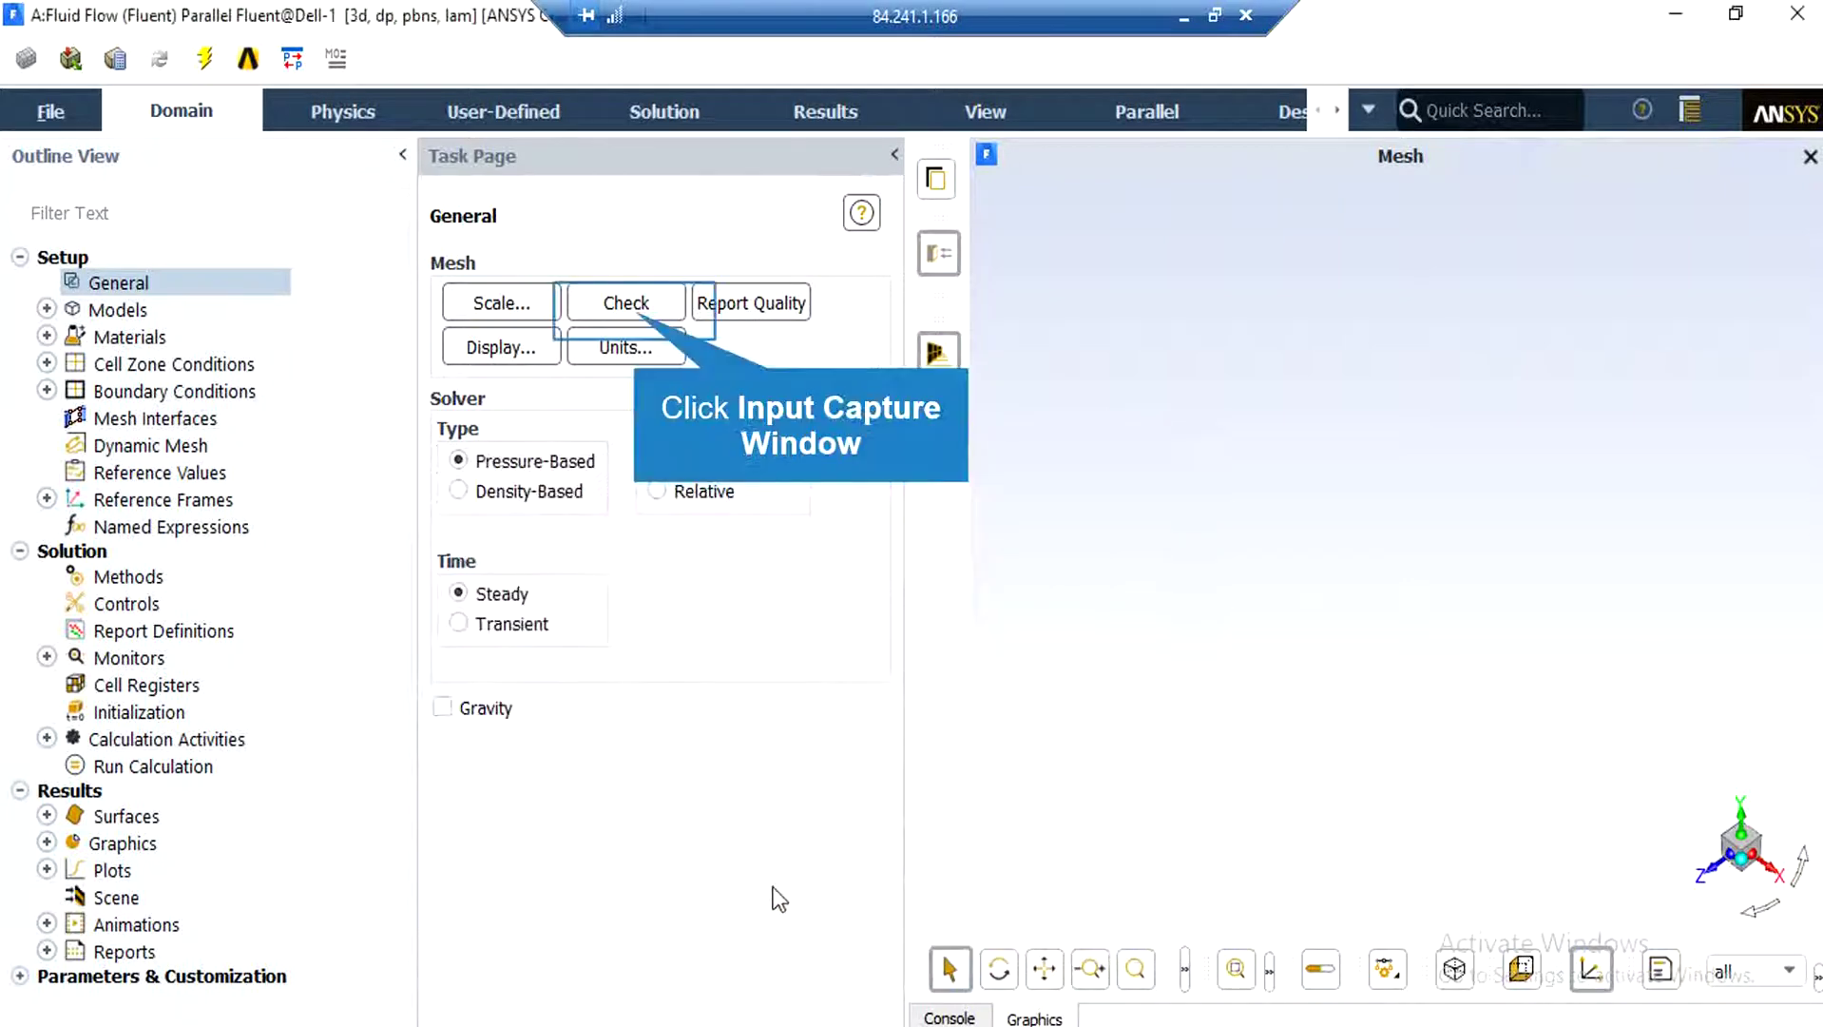
# Run a mesh check and a quality report, then draw the channel's boundary surfaces.
pyautogui.click(636, 320)
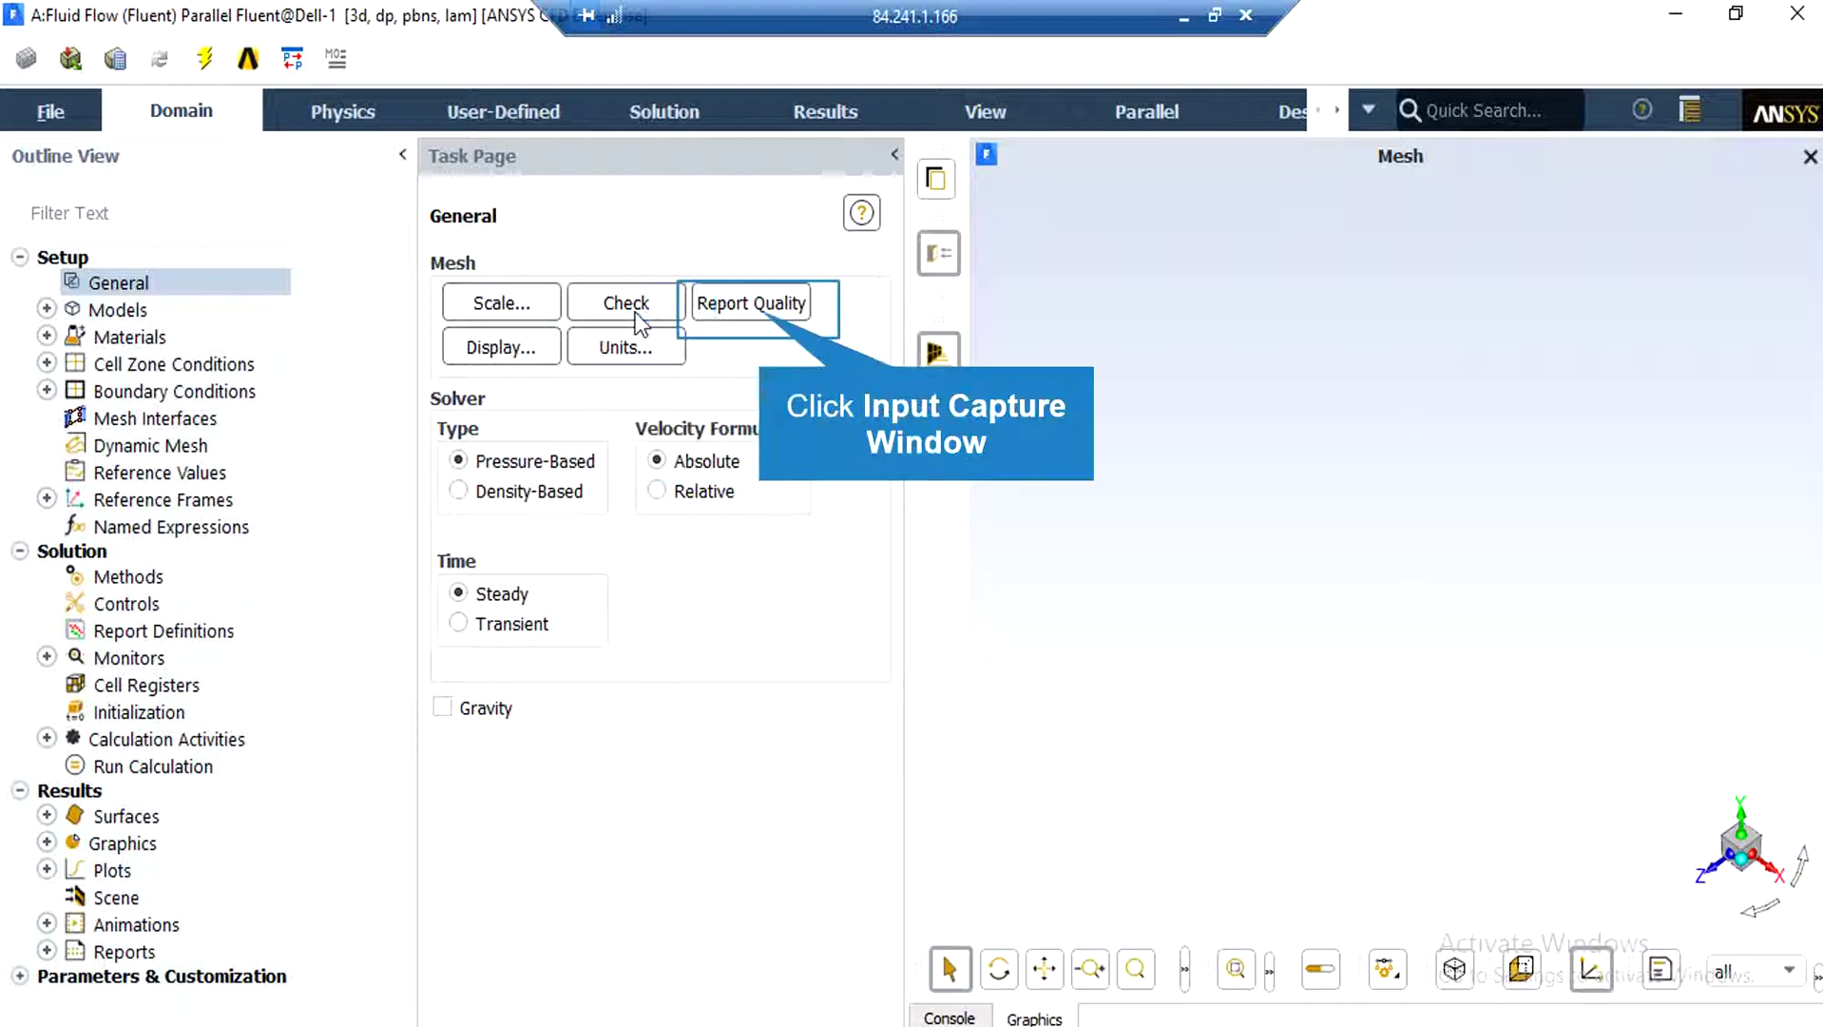
pyautogui.click(759, 311)
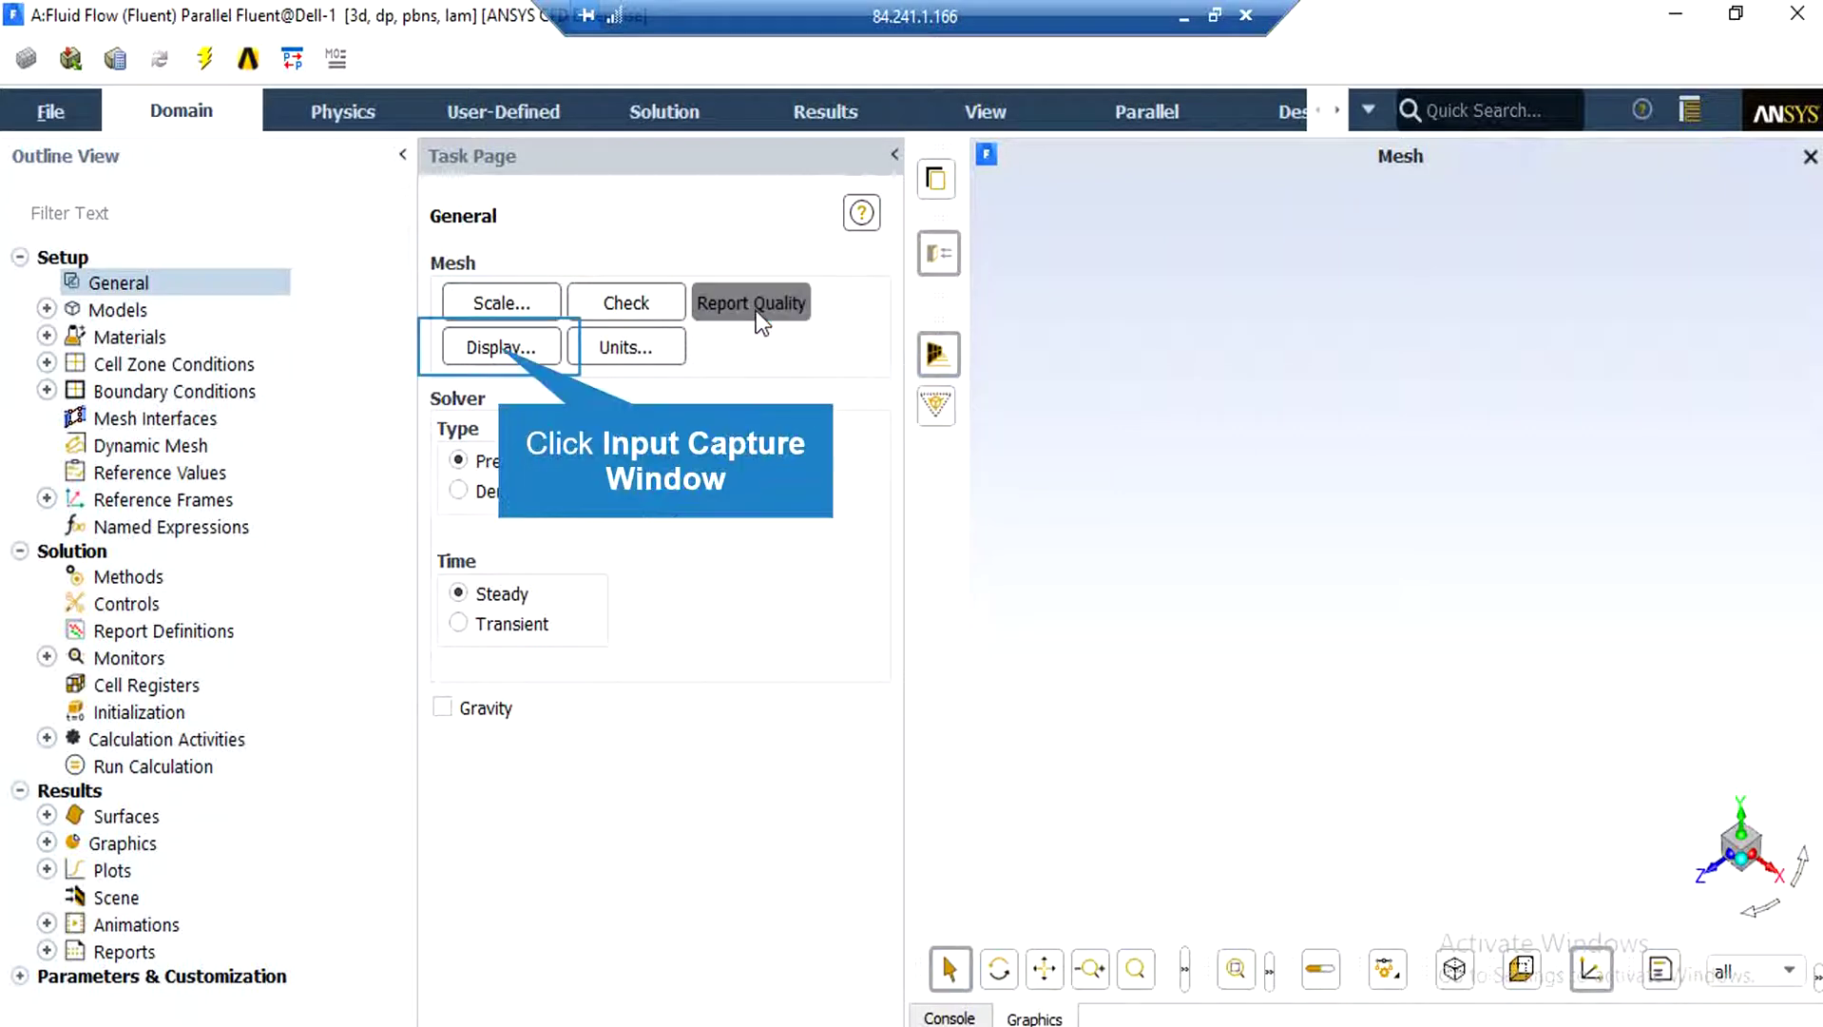
pyautogui.click(500, 348)
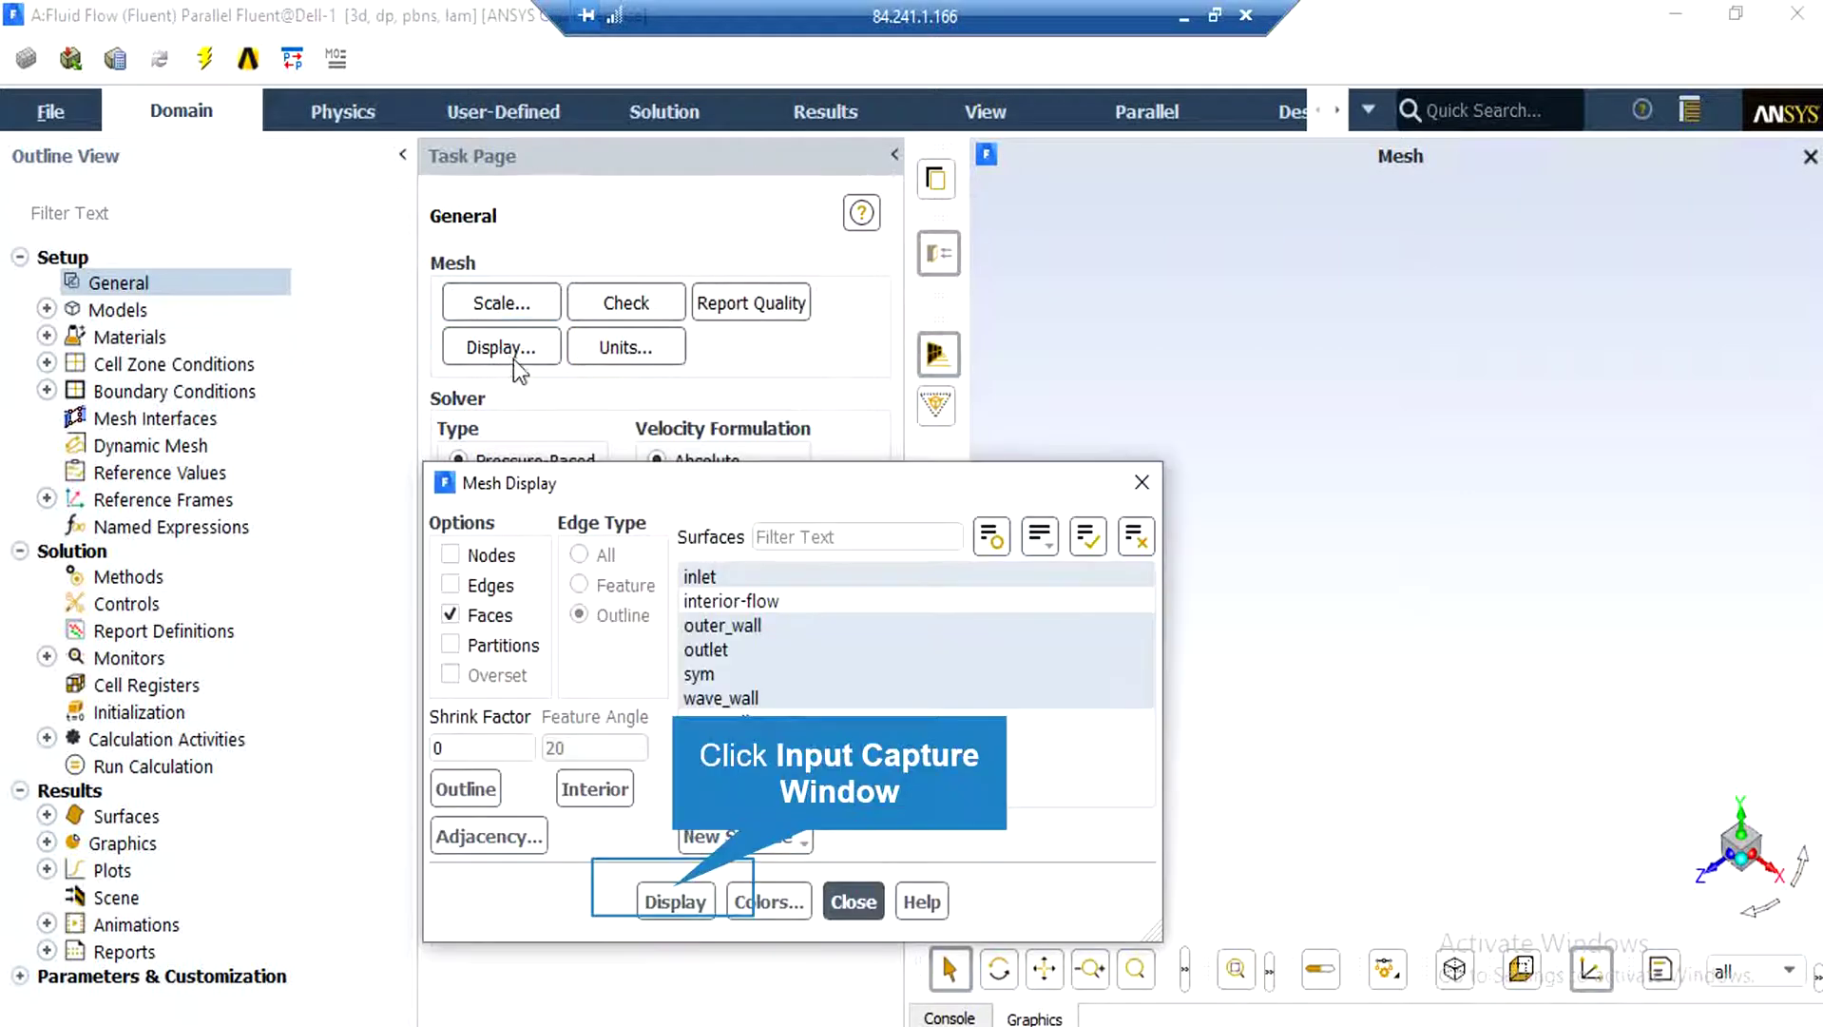
pyautogui.click(677, 898)
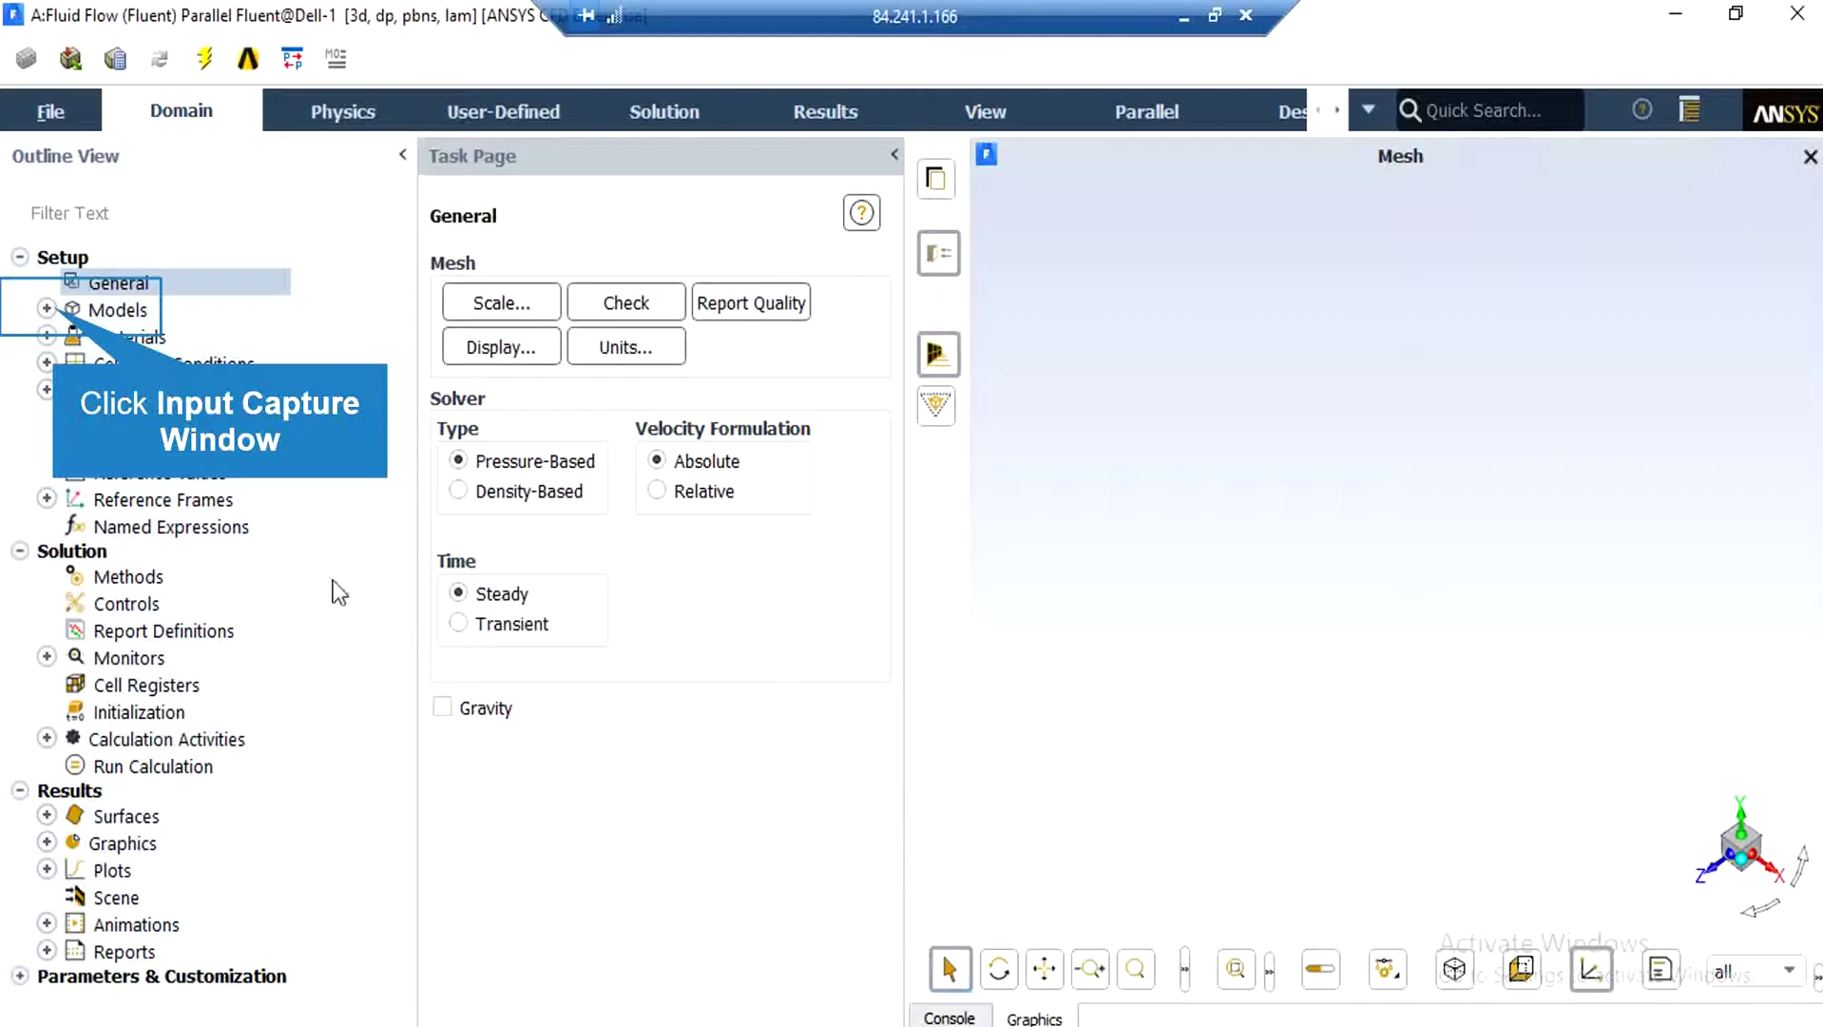
# Confirm the Energy model is On and the Viscous model stays Laminar.
pyautogui.click(52, 309)
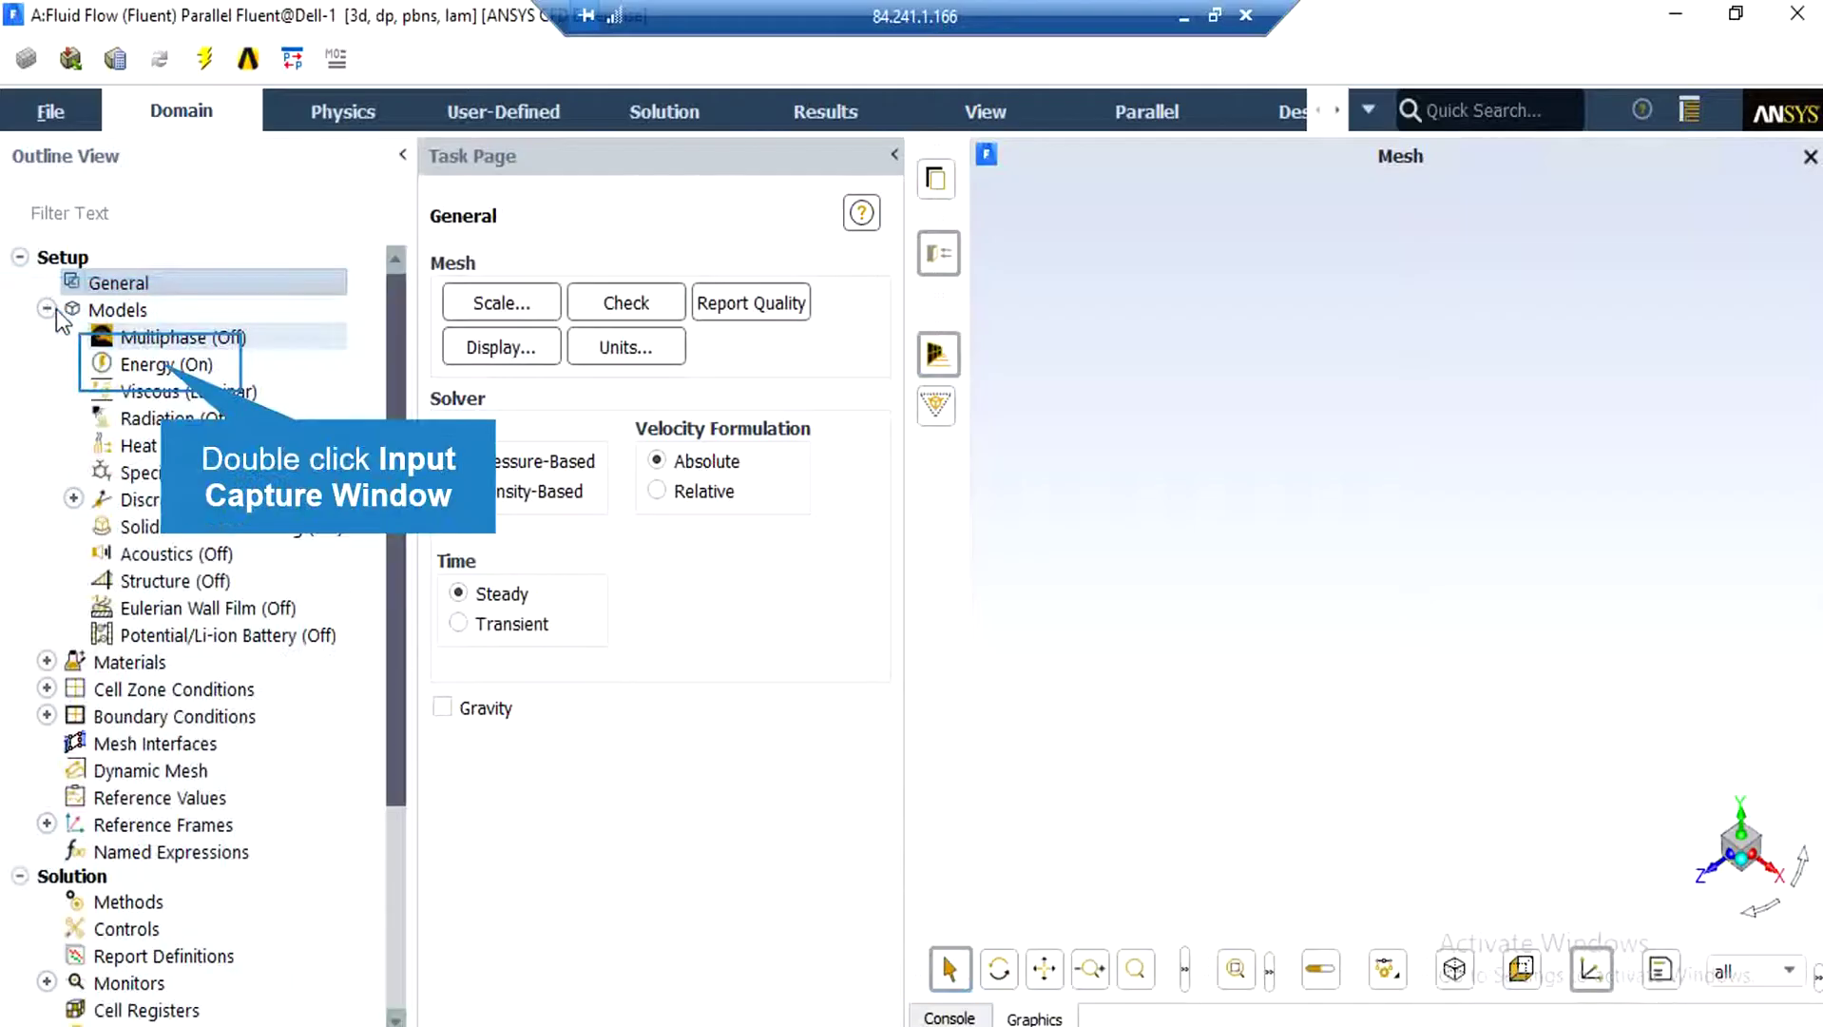
pyautogui.doubleClick(163, 366)
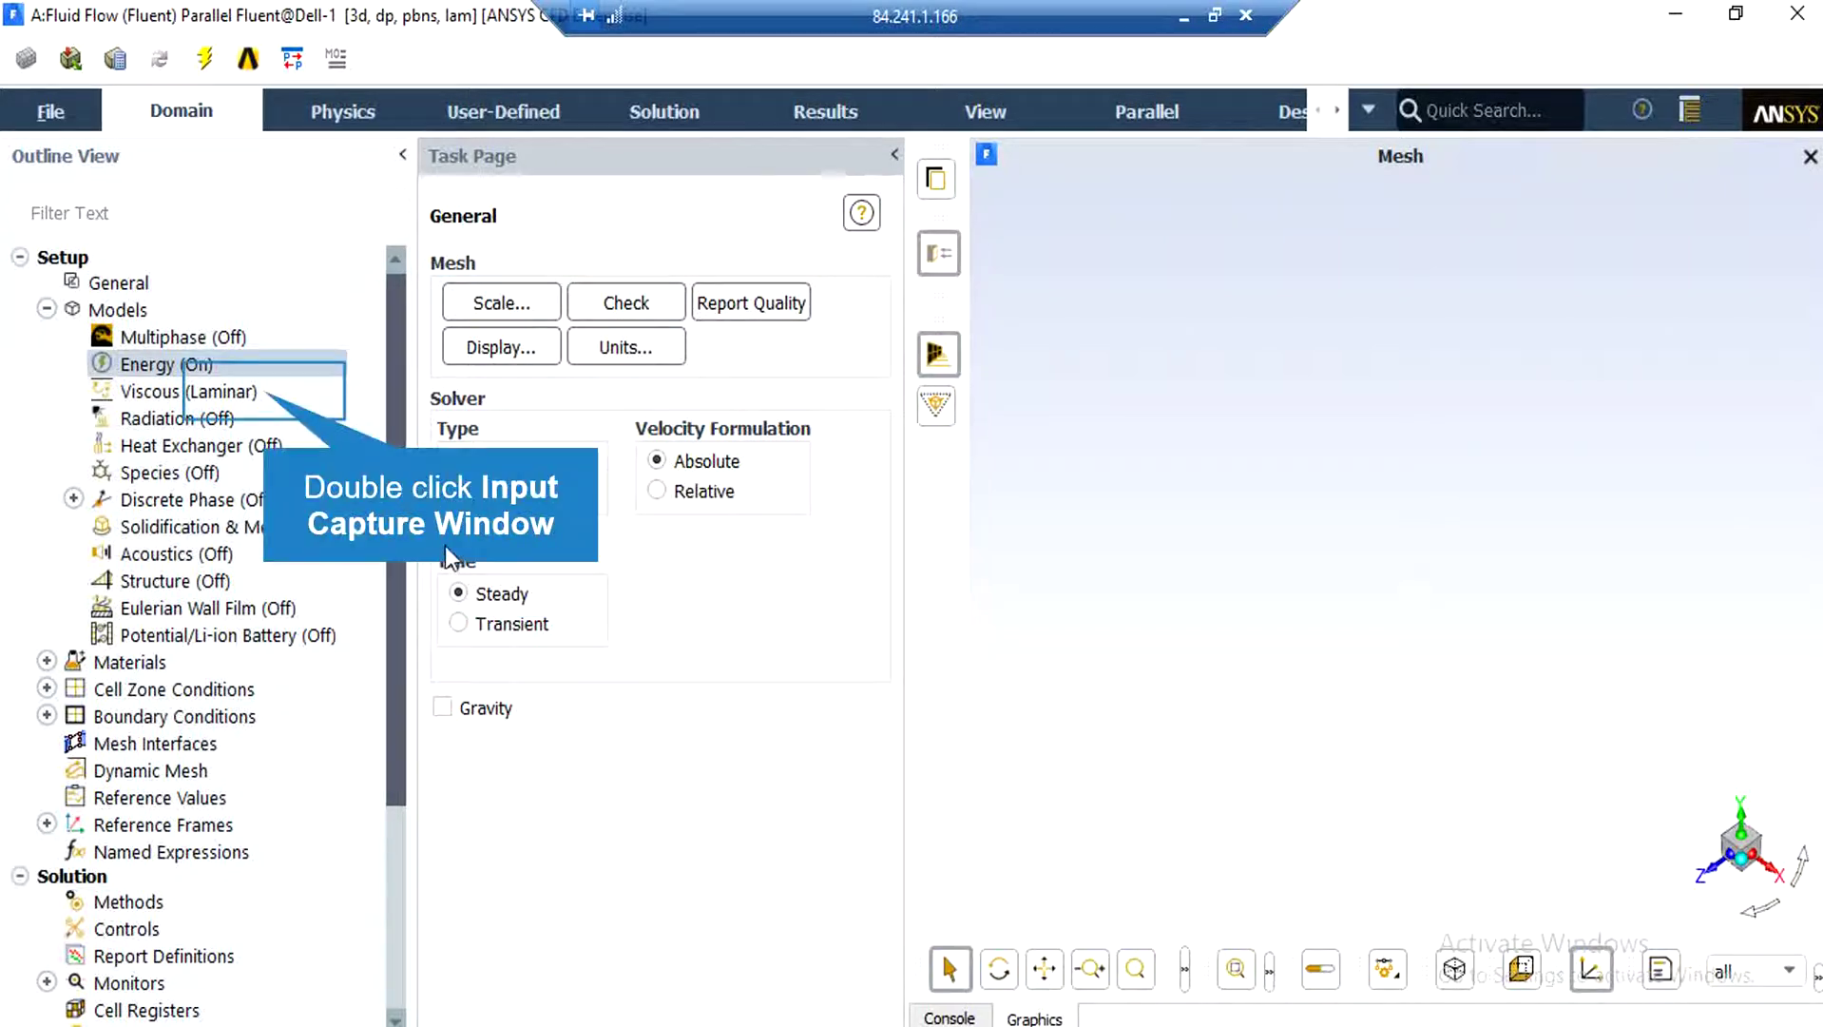
pyautogui.doubleClick(219, 390)
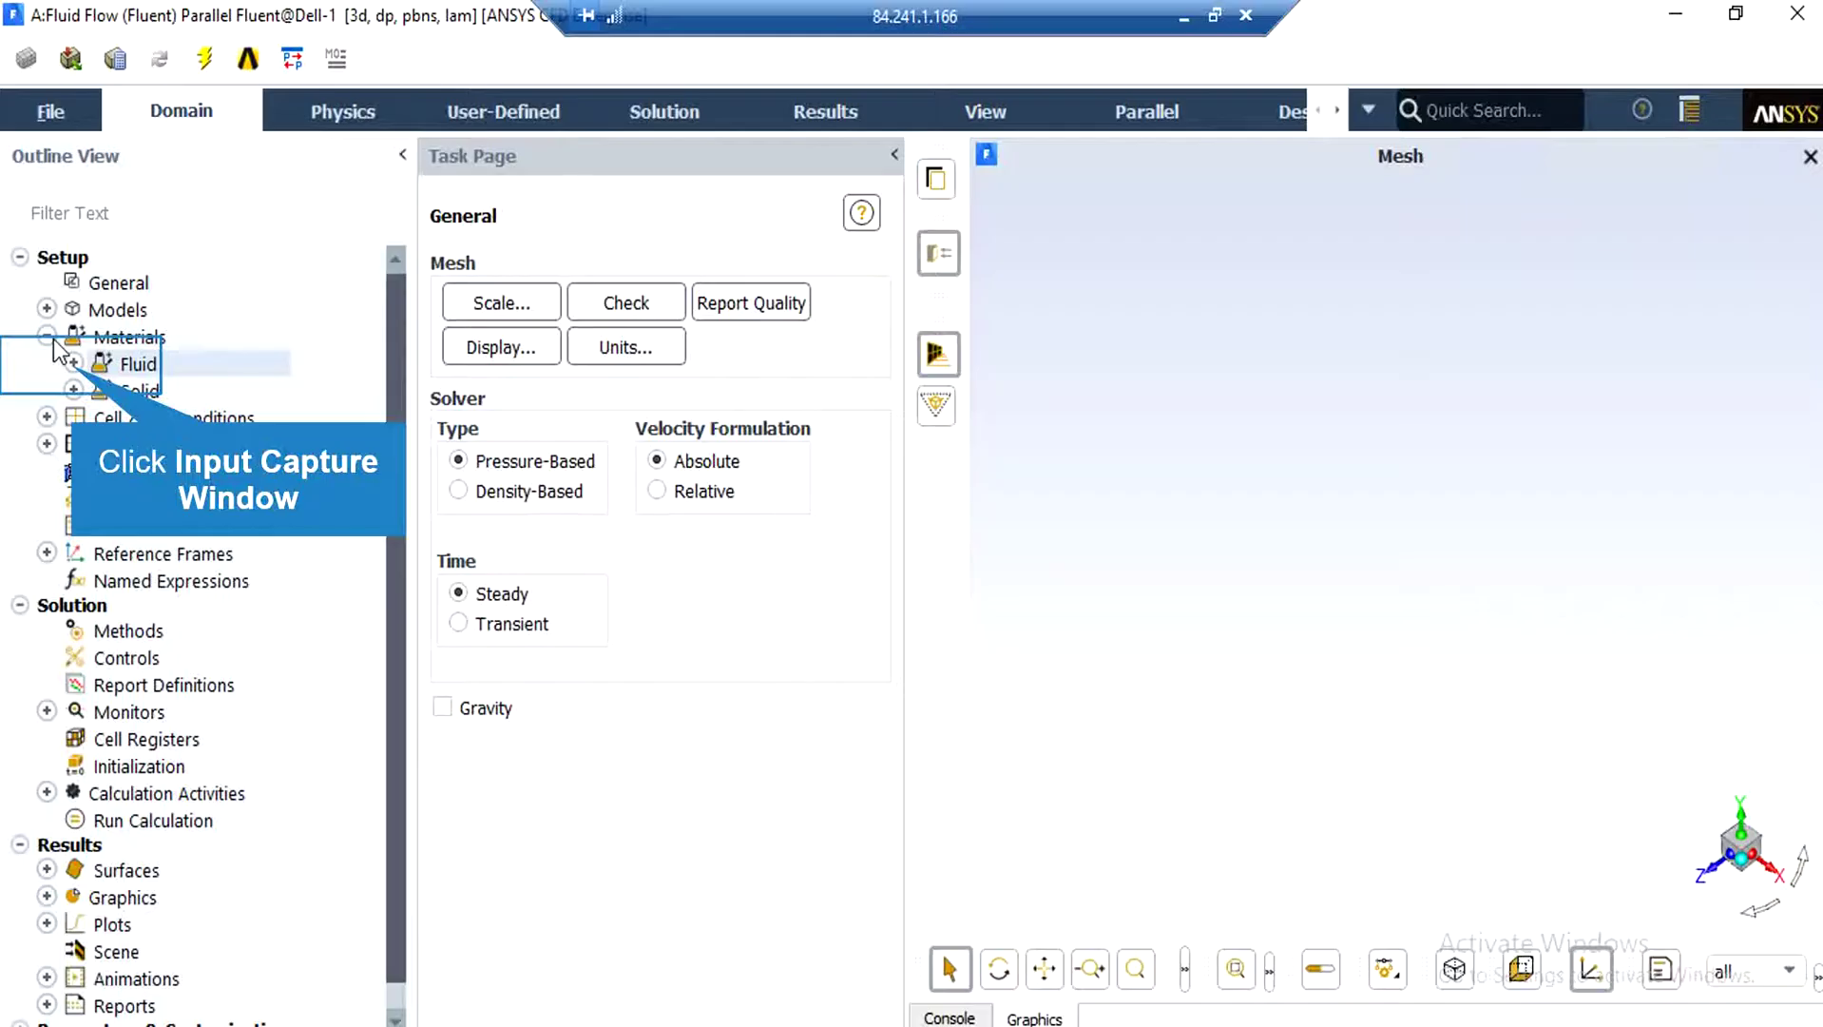
# Create fluid-1 from h2o<l> with polynomial density, specific heat, conductivity and viscosity.
pyautogui.click(73, 363)
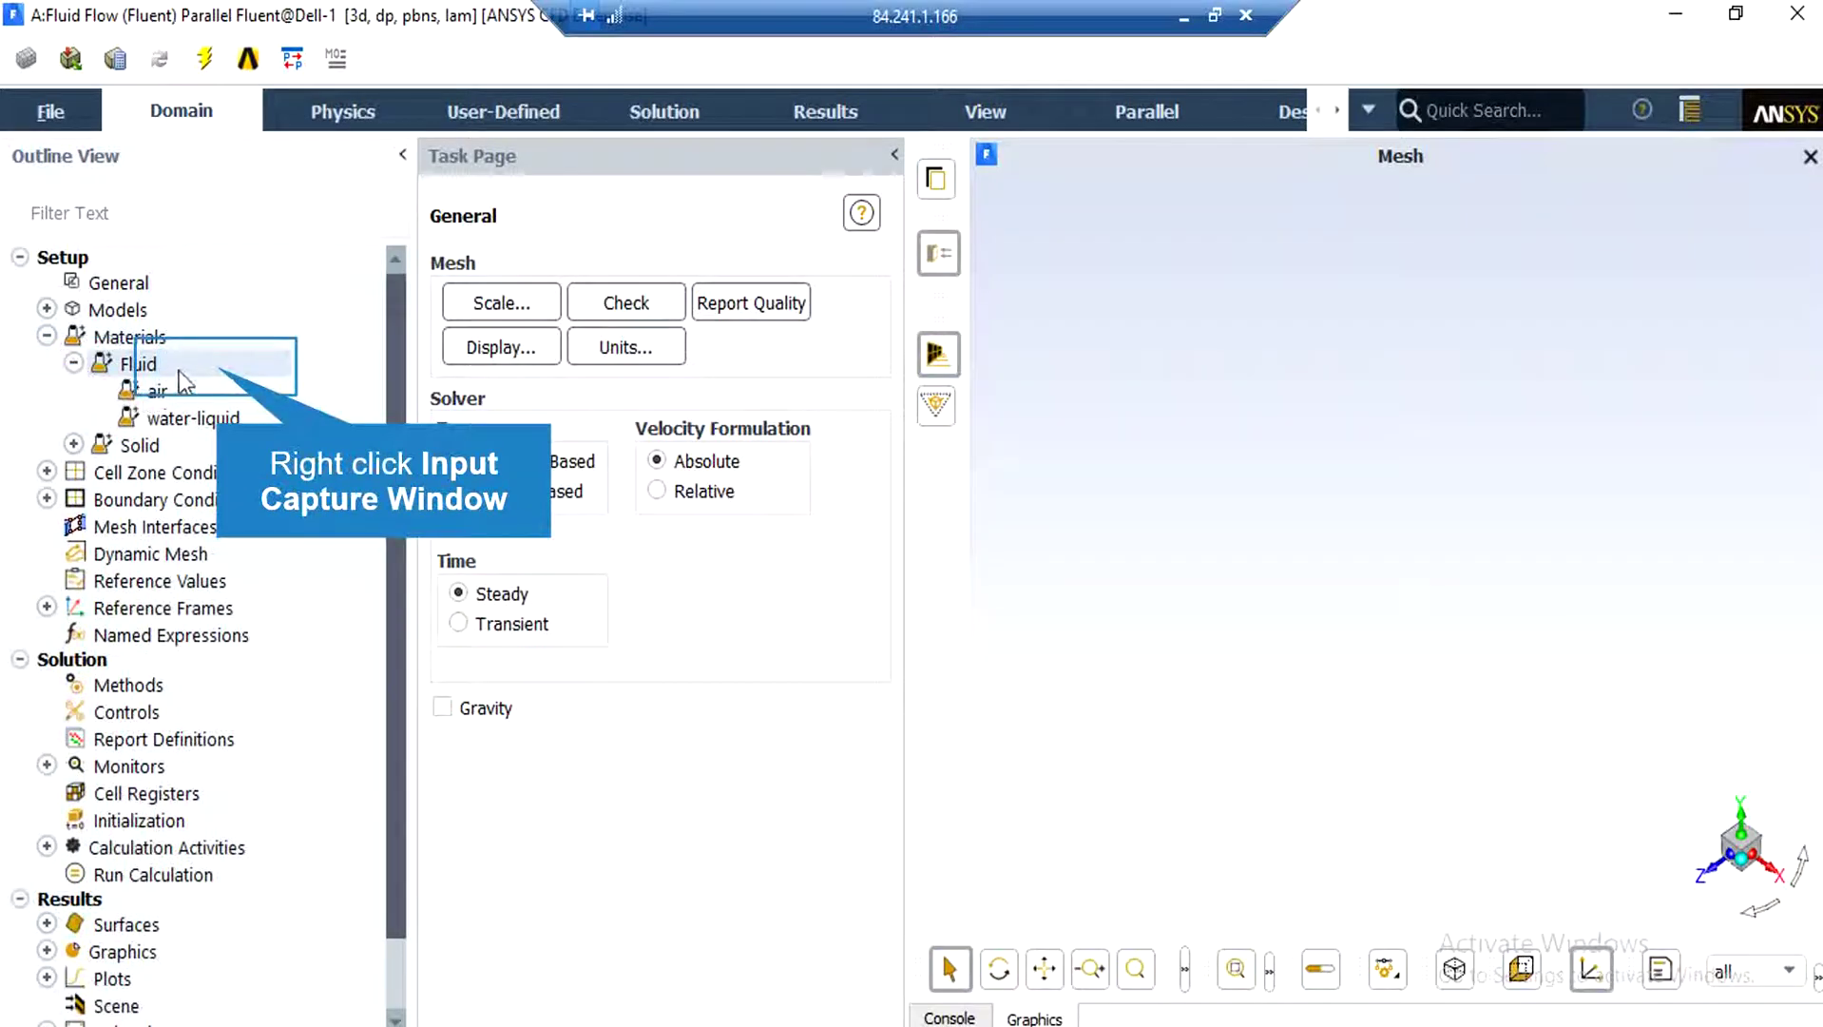
pyautogui.rightClick(215, 366)
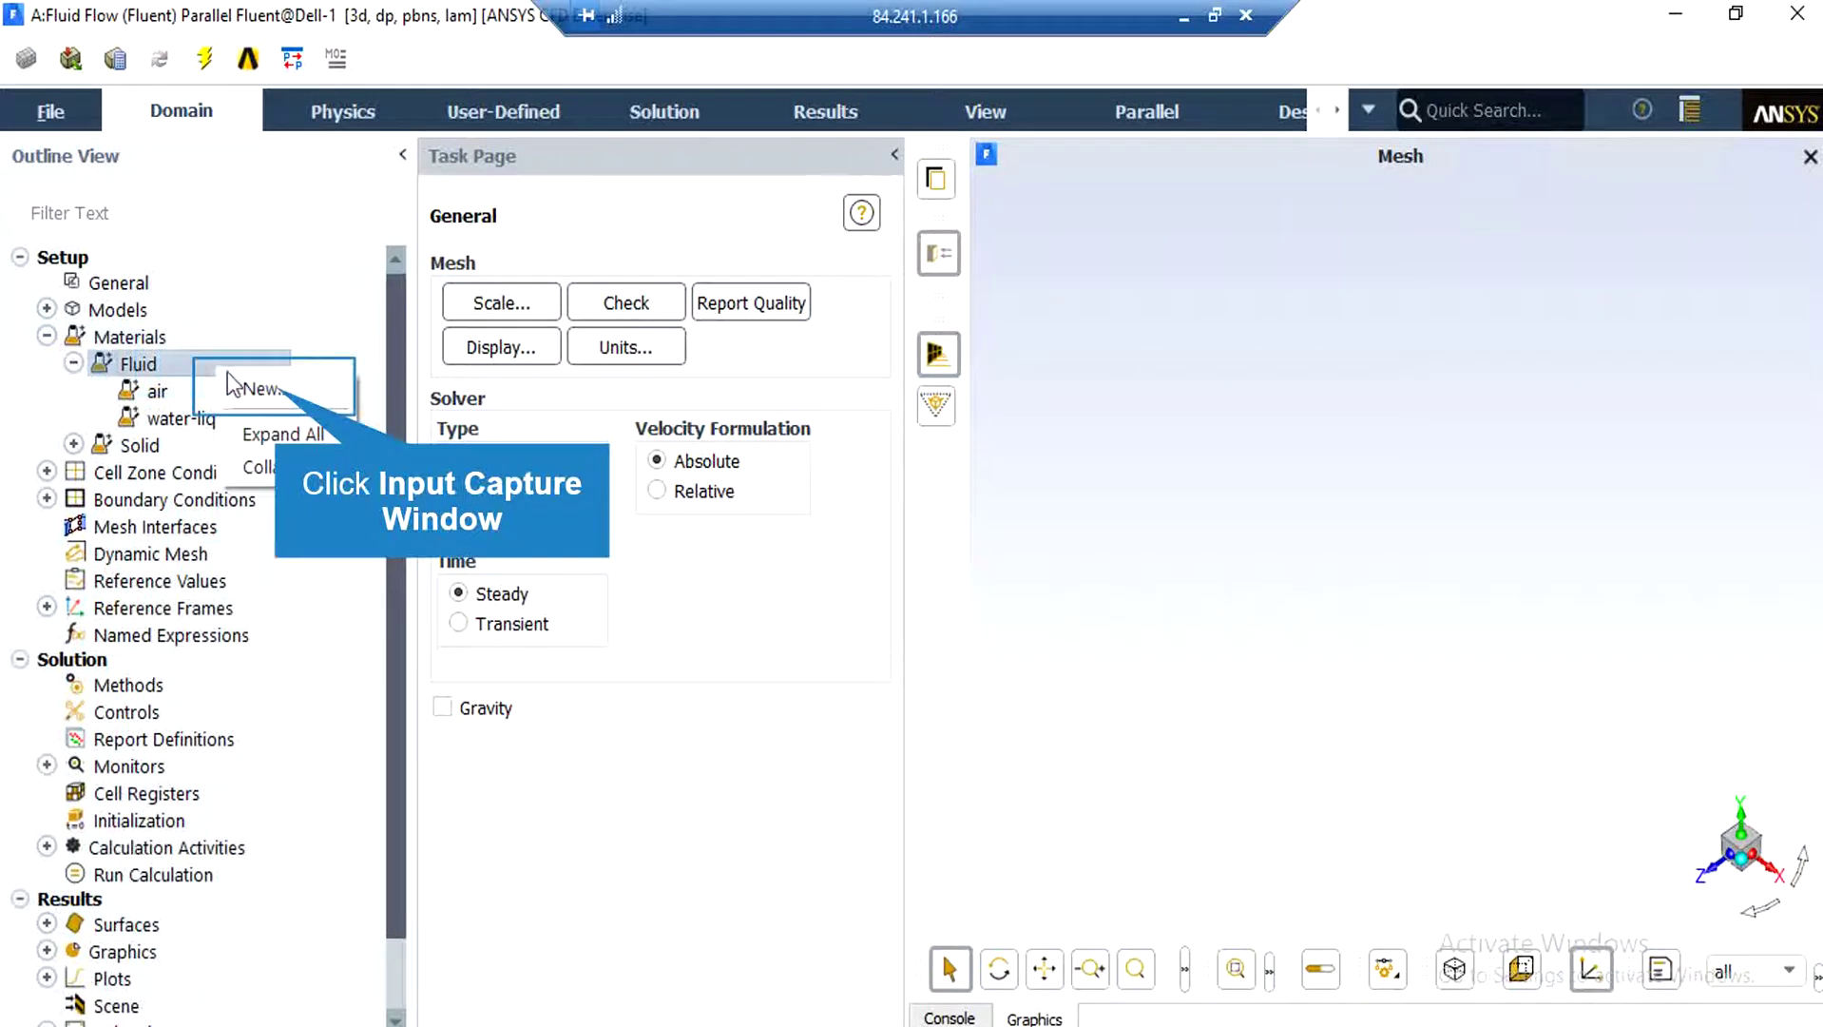
pyautogui.click(277, 388)
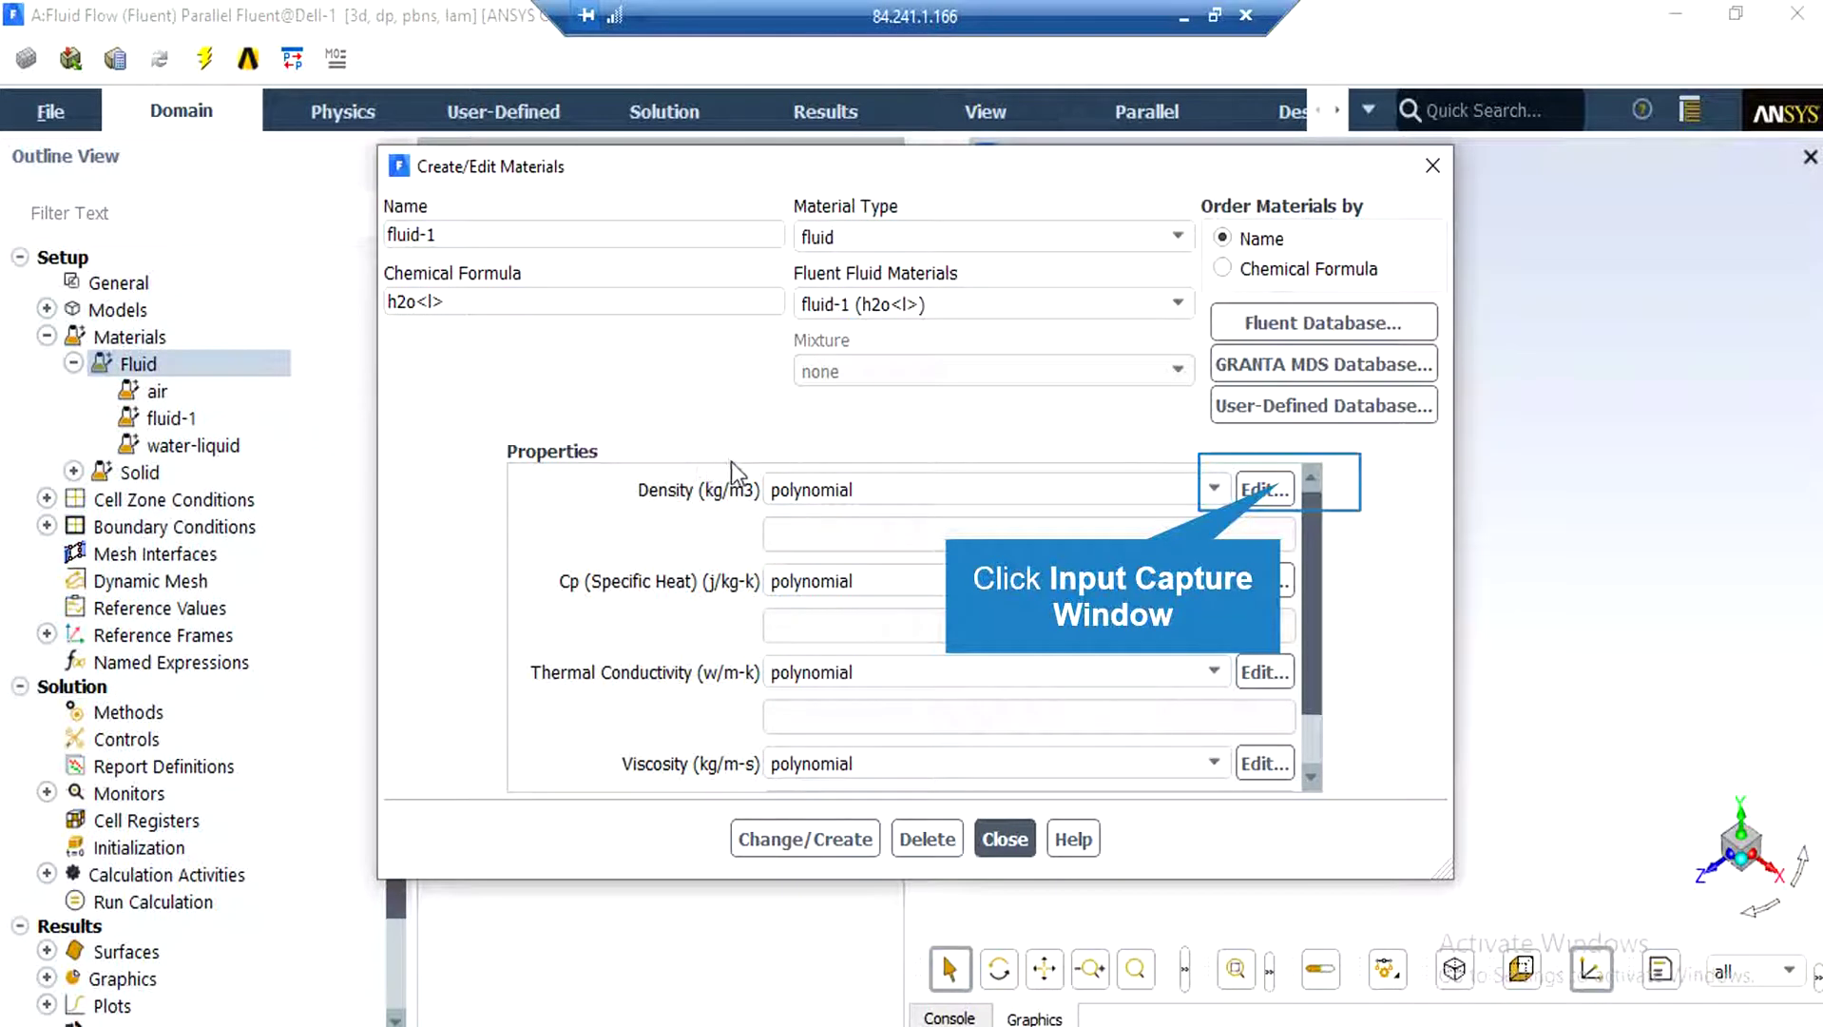
pyautogui.click(1281, 483)
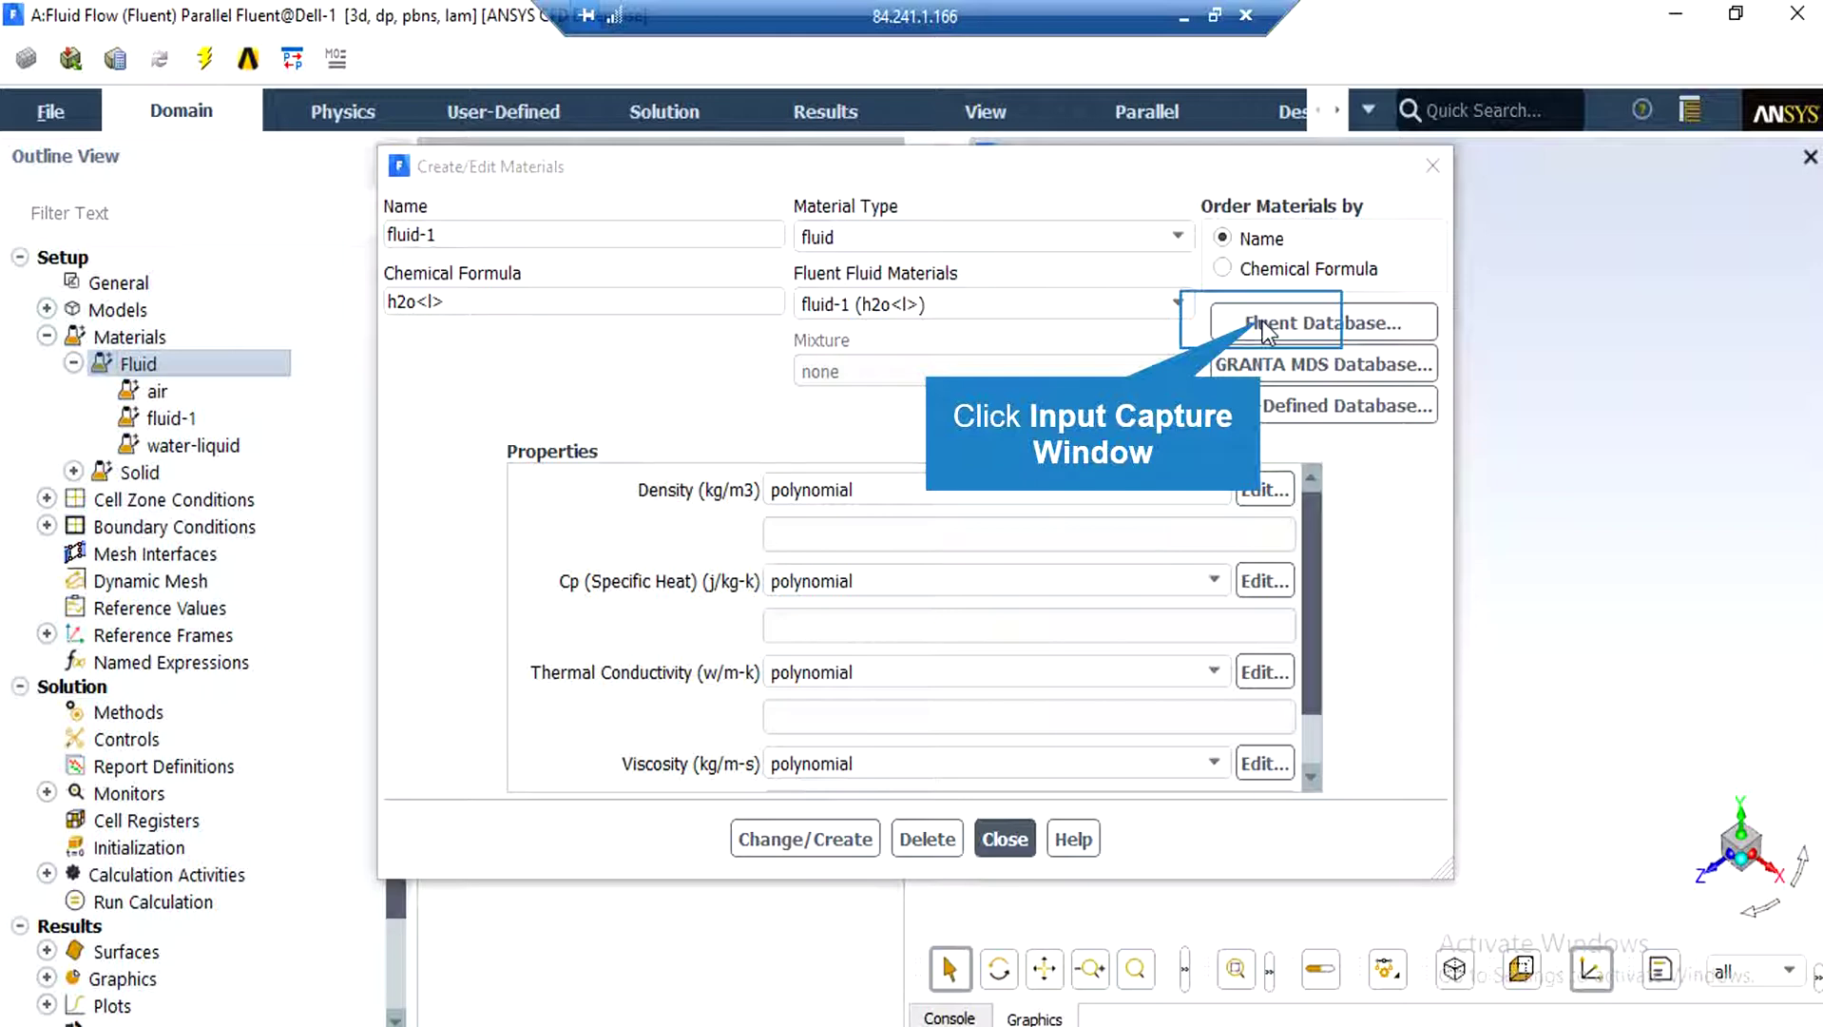
pyautogui.click(1263, 321)
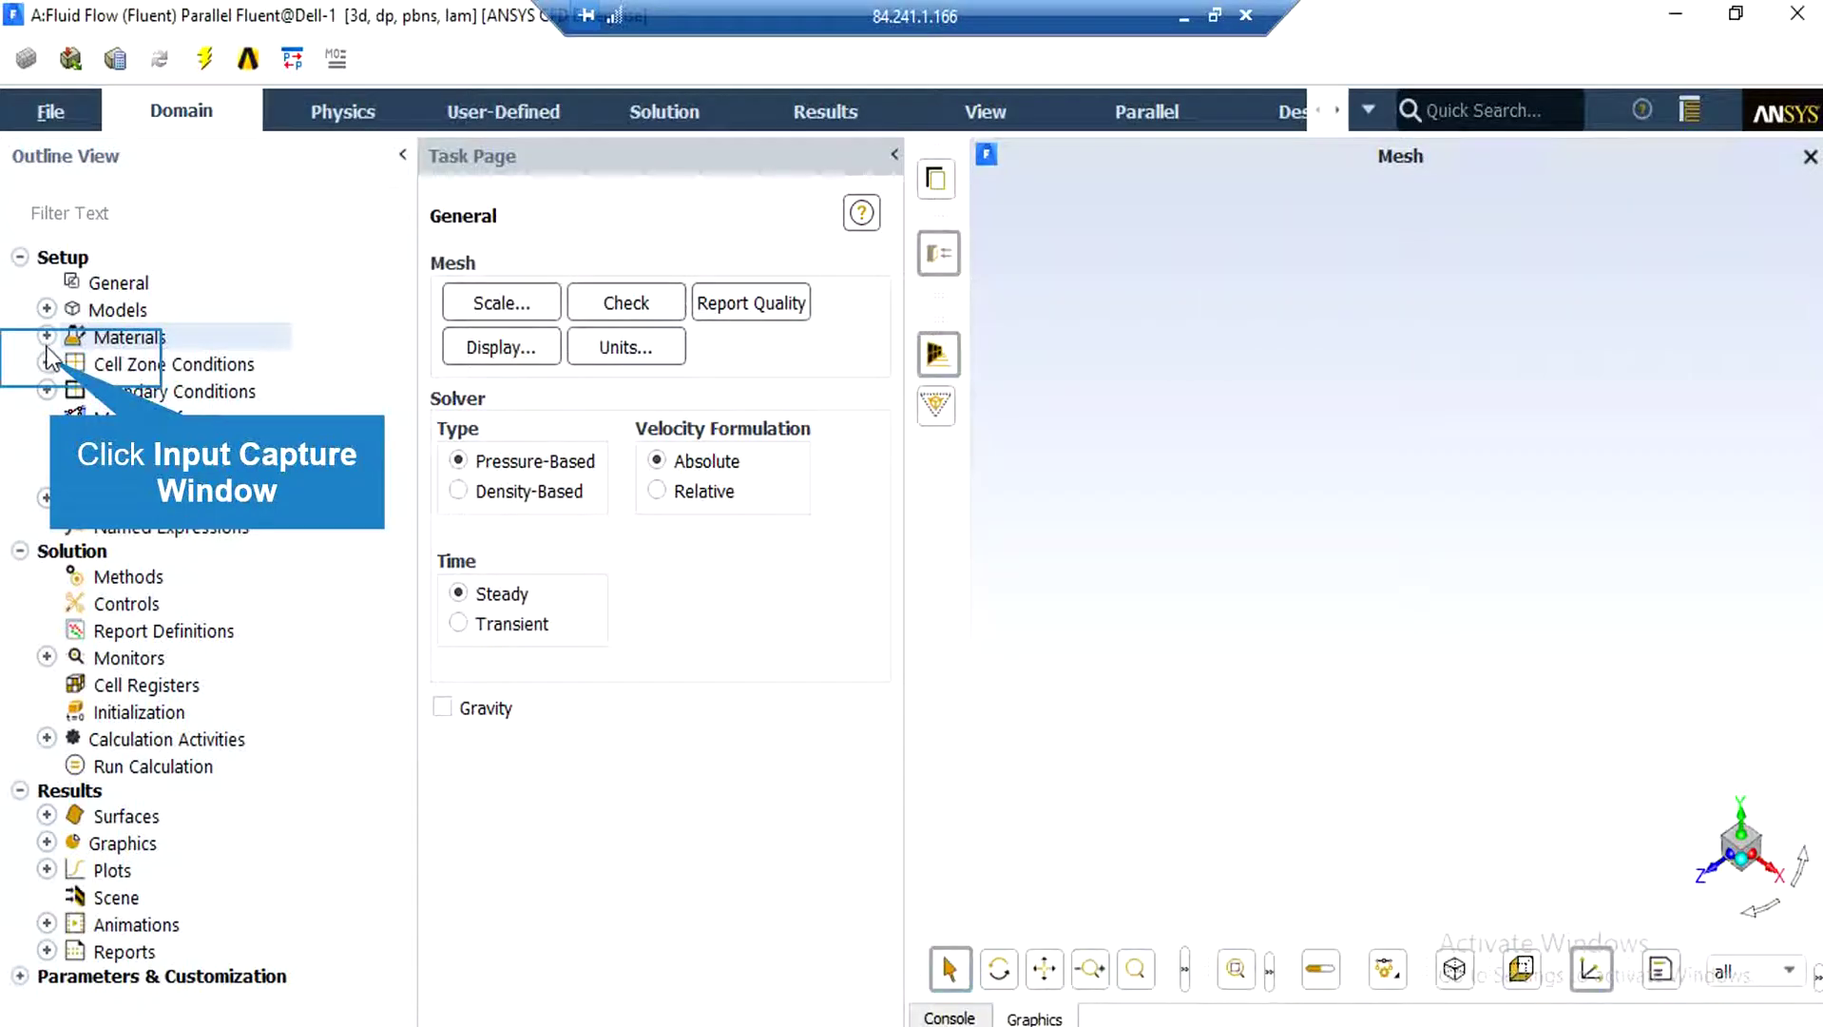
# Review the flow cell zone, then set the inlet to 0.0110334 m/s and 293.15 K.
pyautogui.click(45, 362)
pyautogui.doubleClick(185, 418)
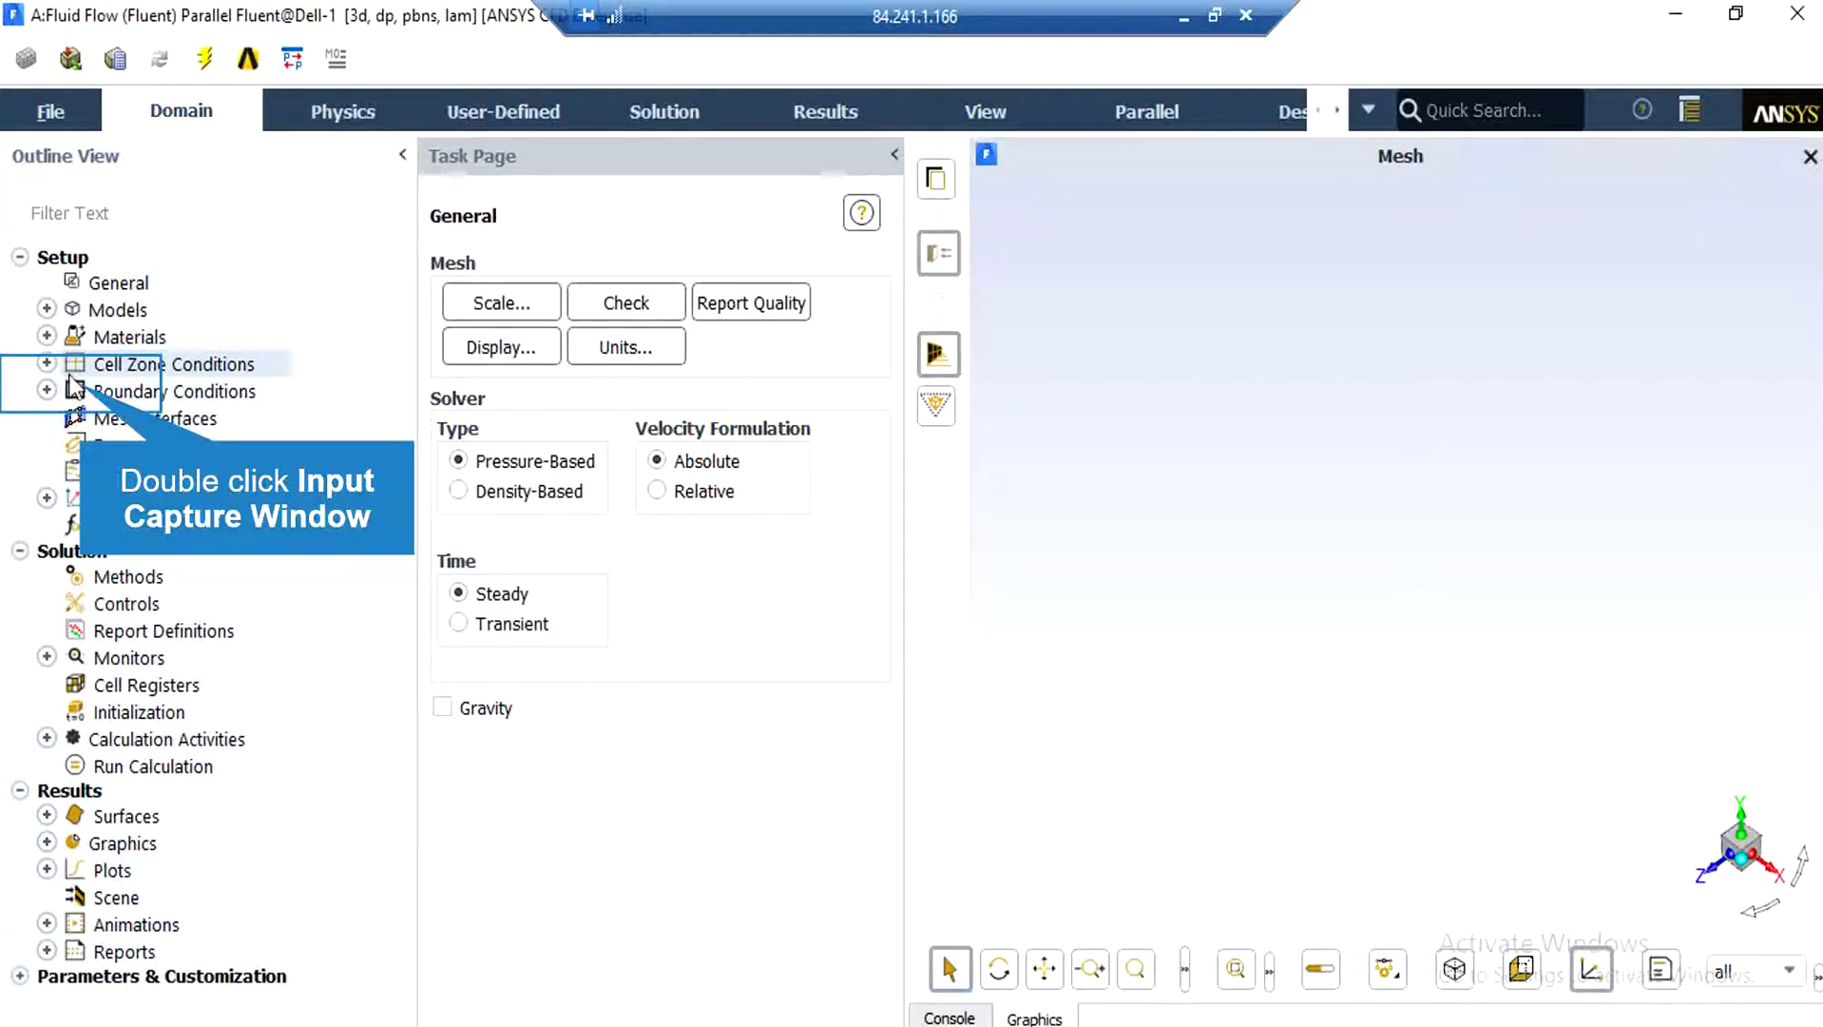
pyautogui.doubleClick(87, 399)
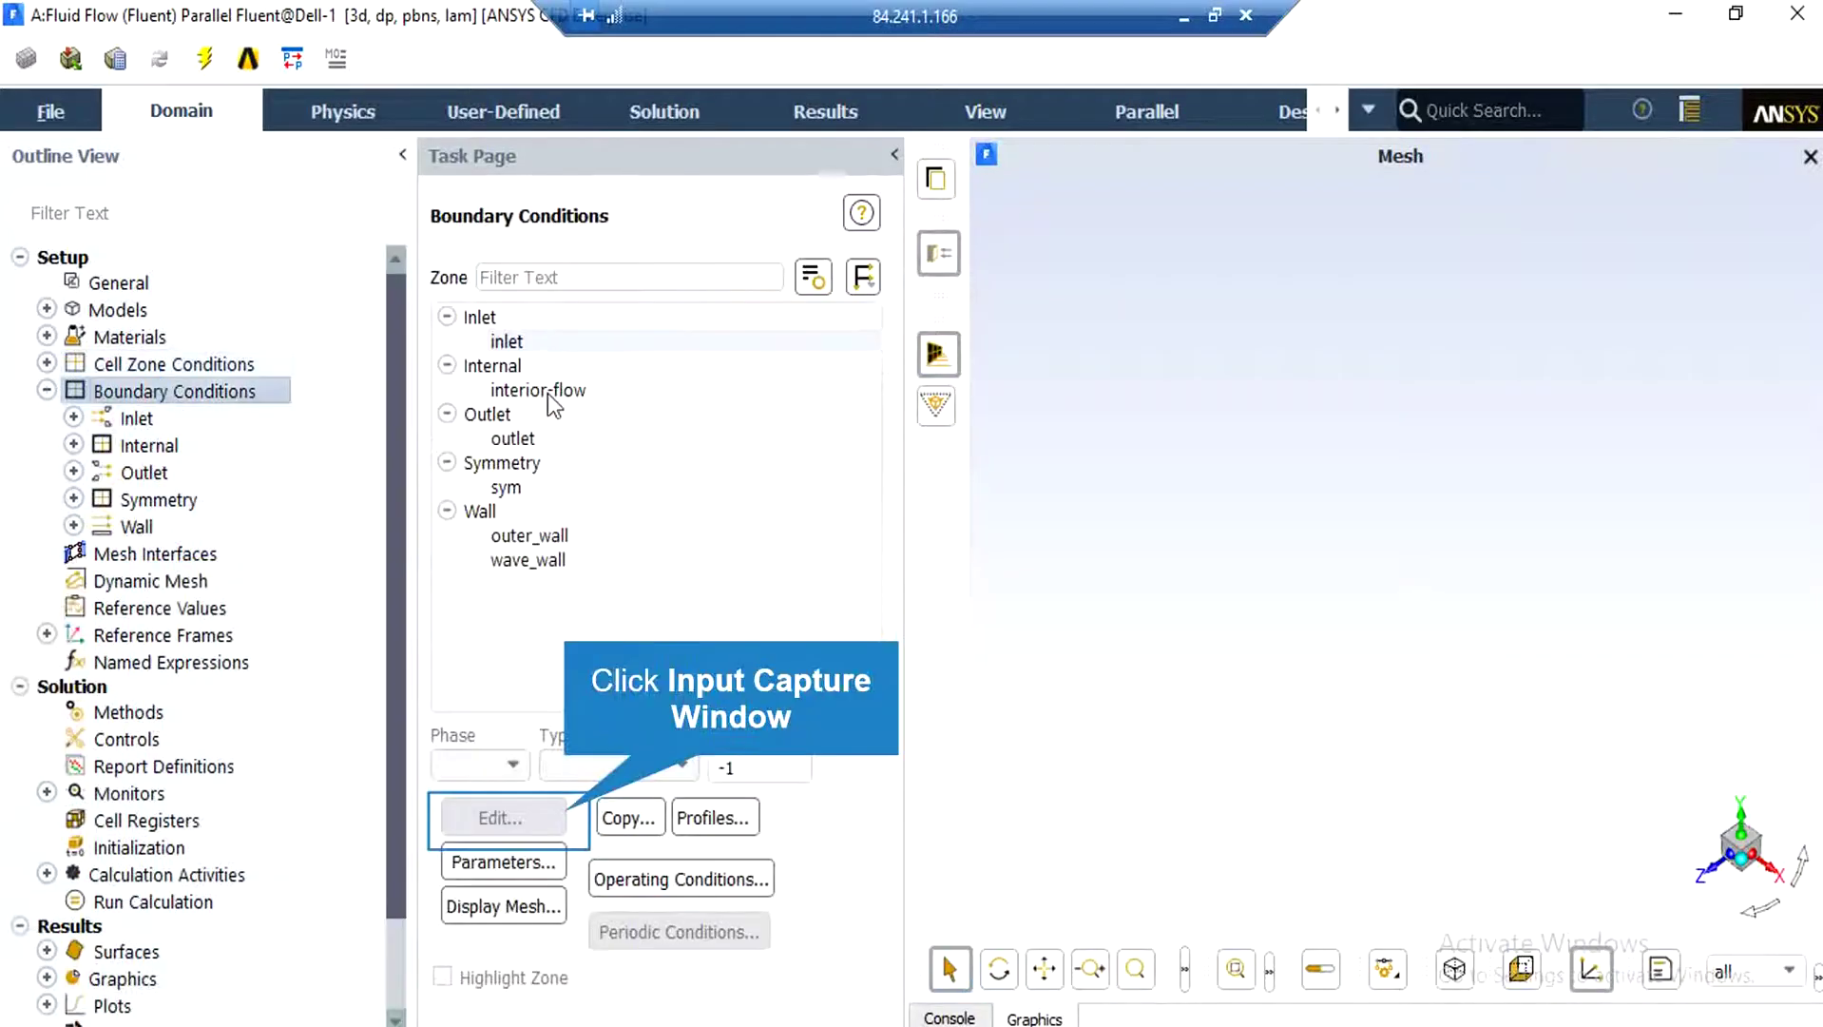
pyautogui.click(484, 823)
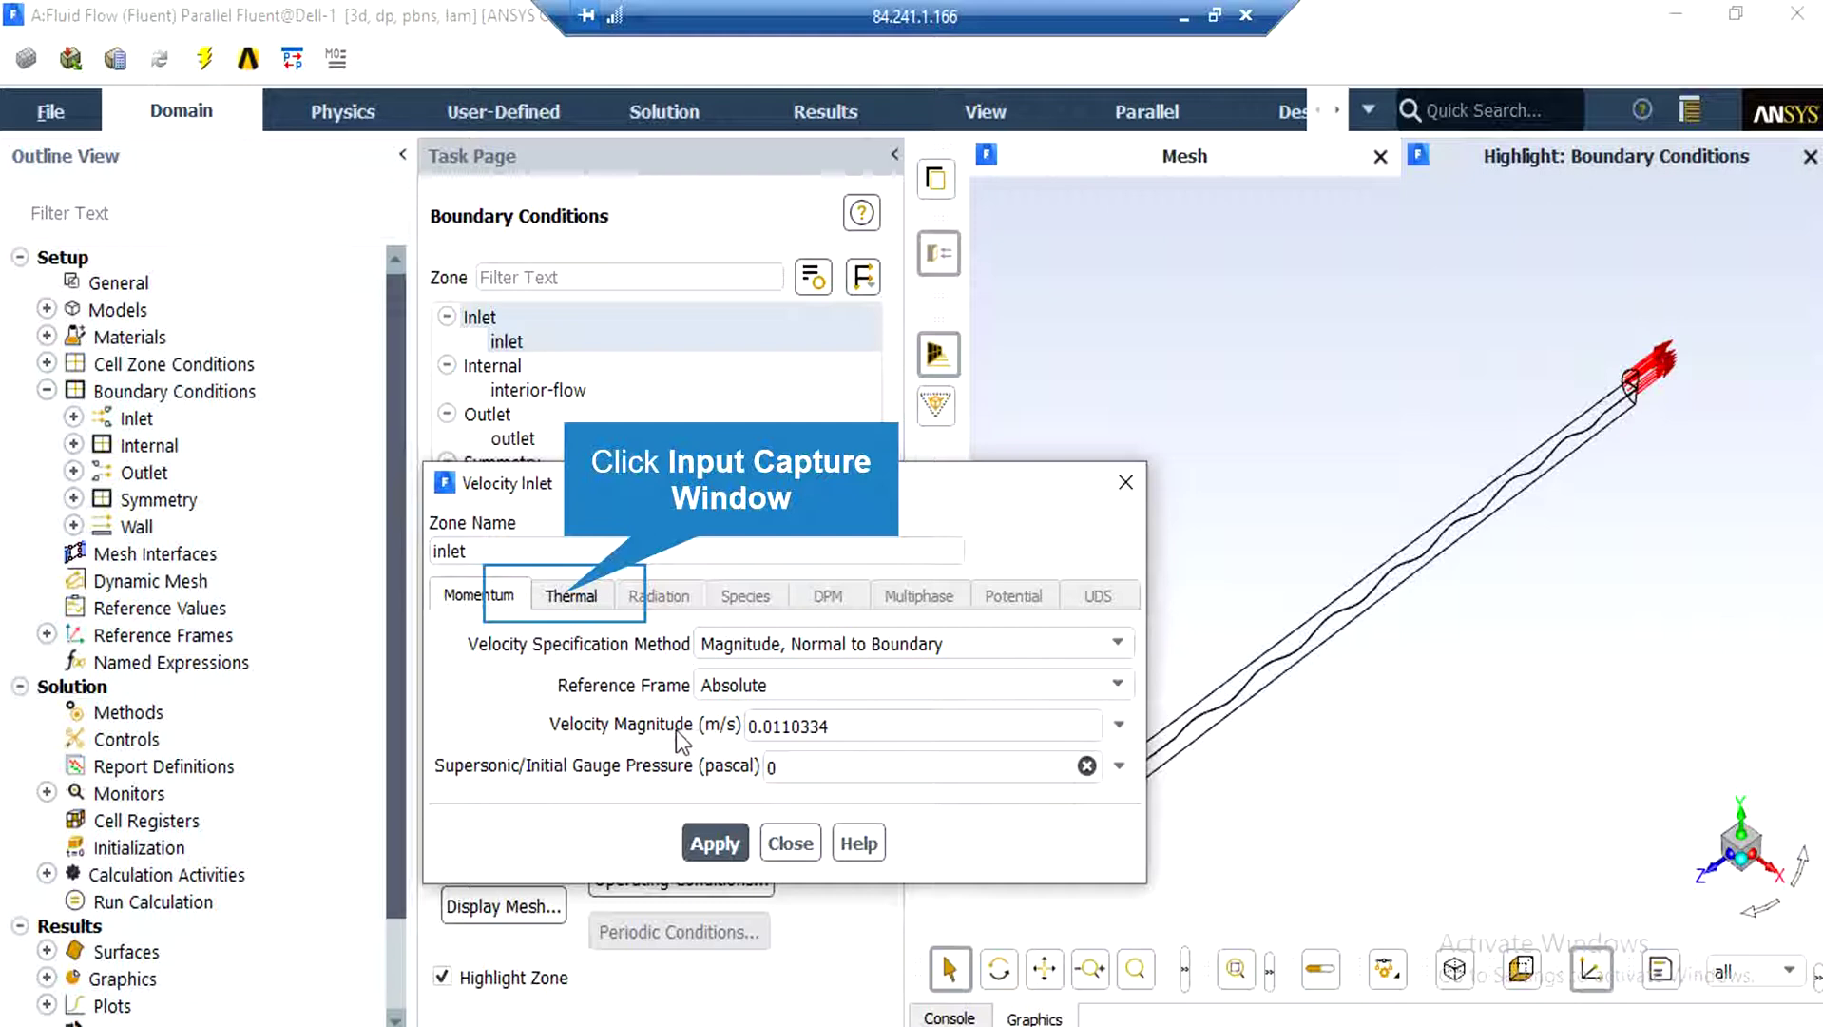
pyautogui.click(570, 599)
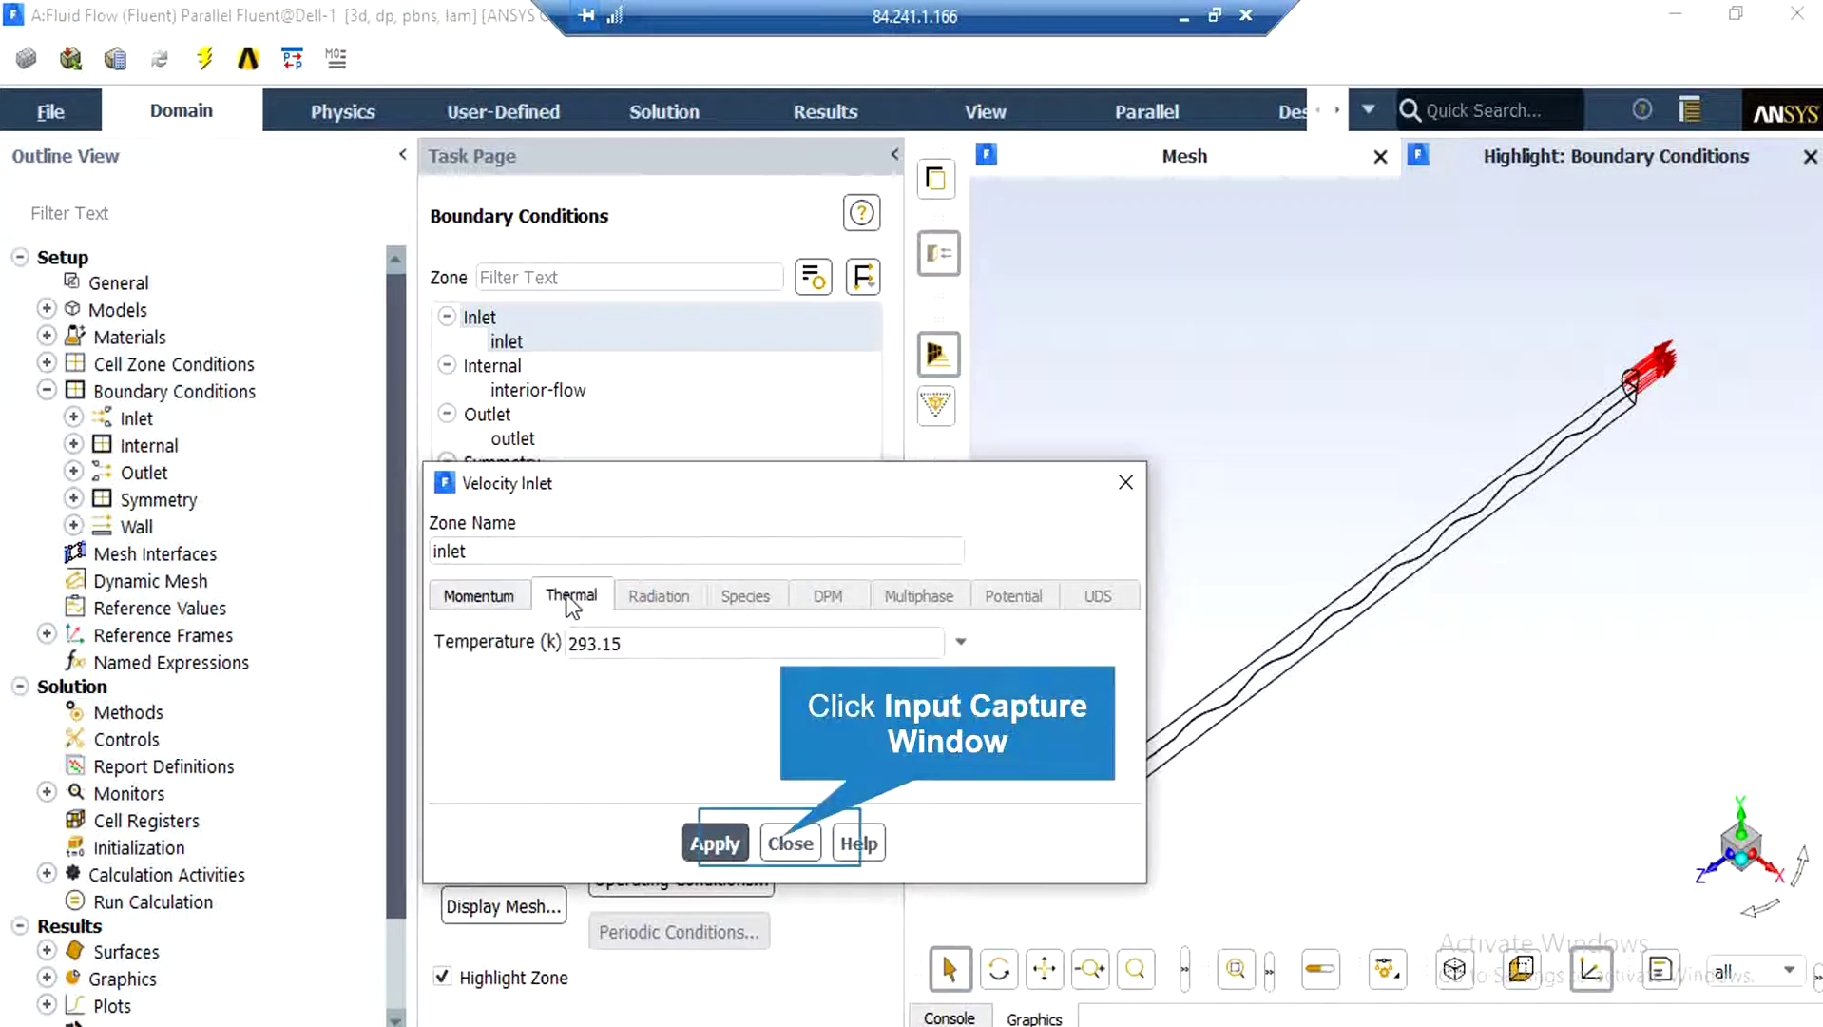
pyautogui.click(787, 845)
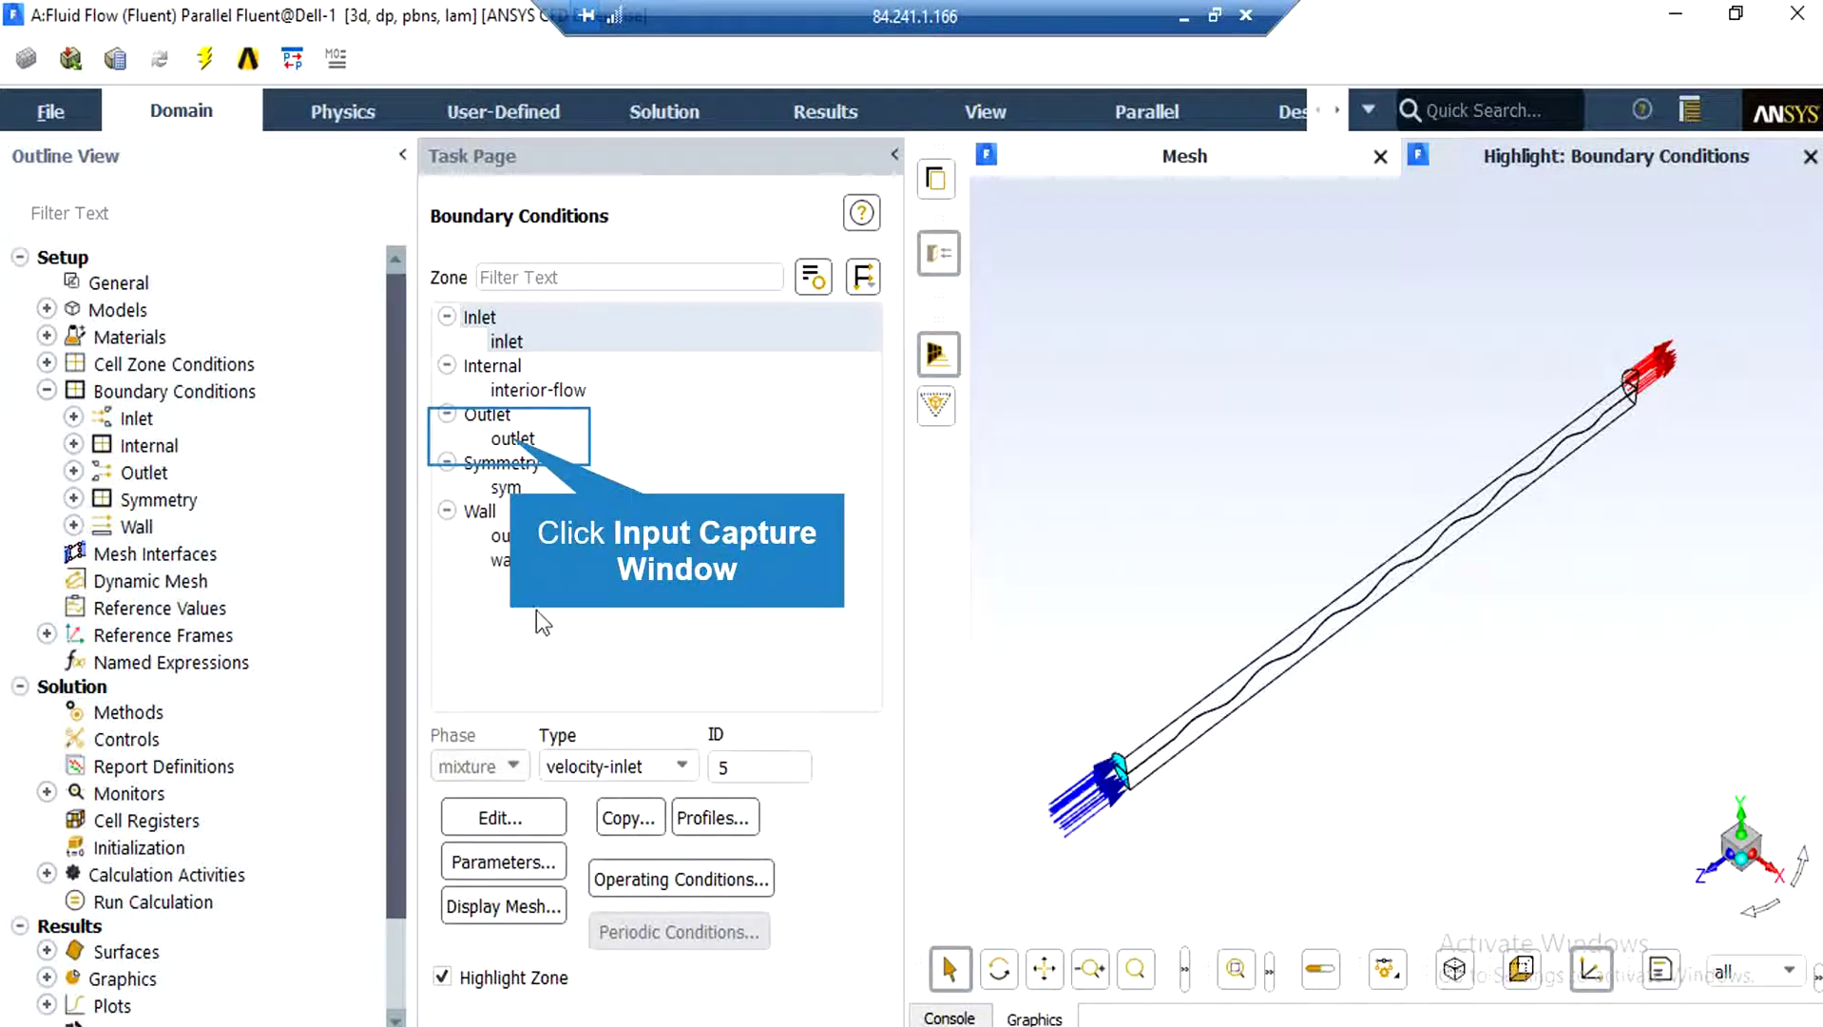
pyautogui.click(513, 438)
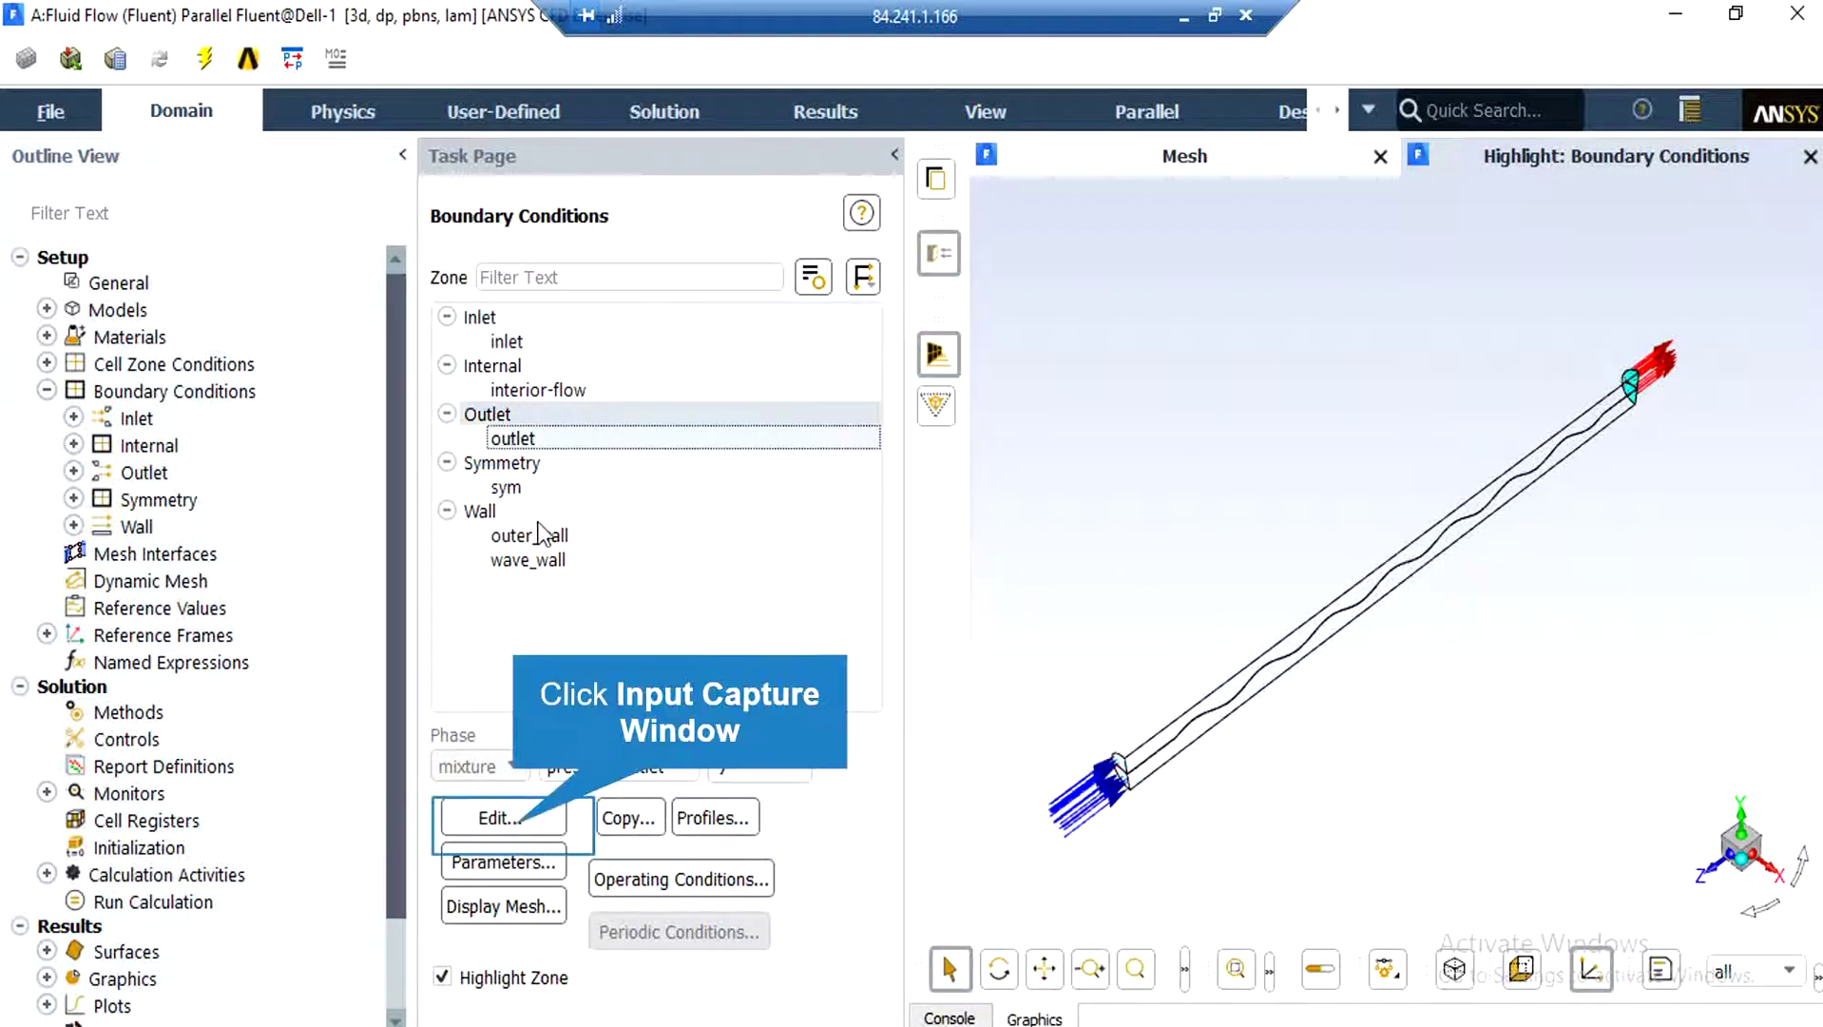
pyautogui.click(516, 823)
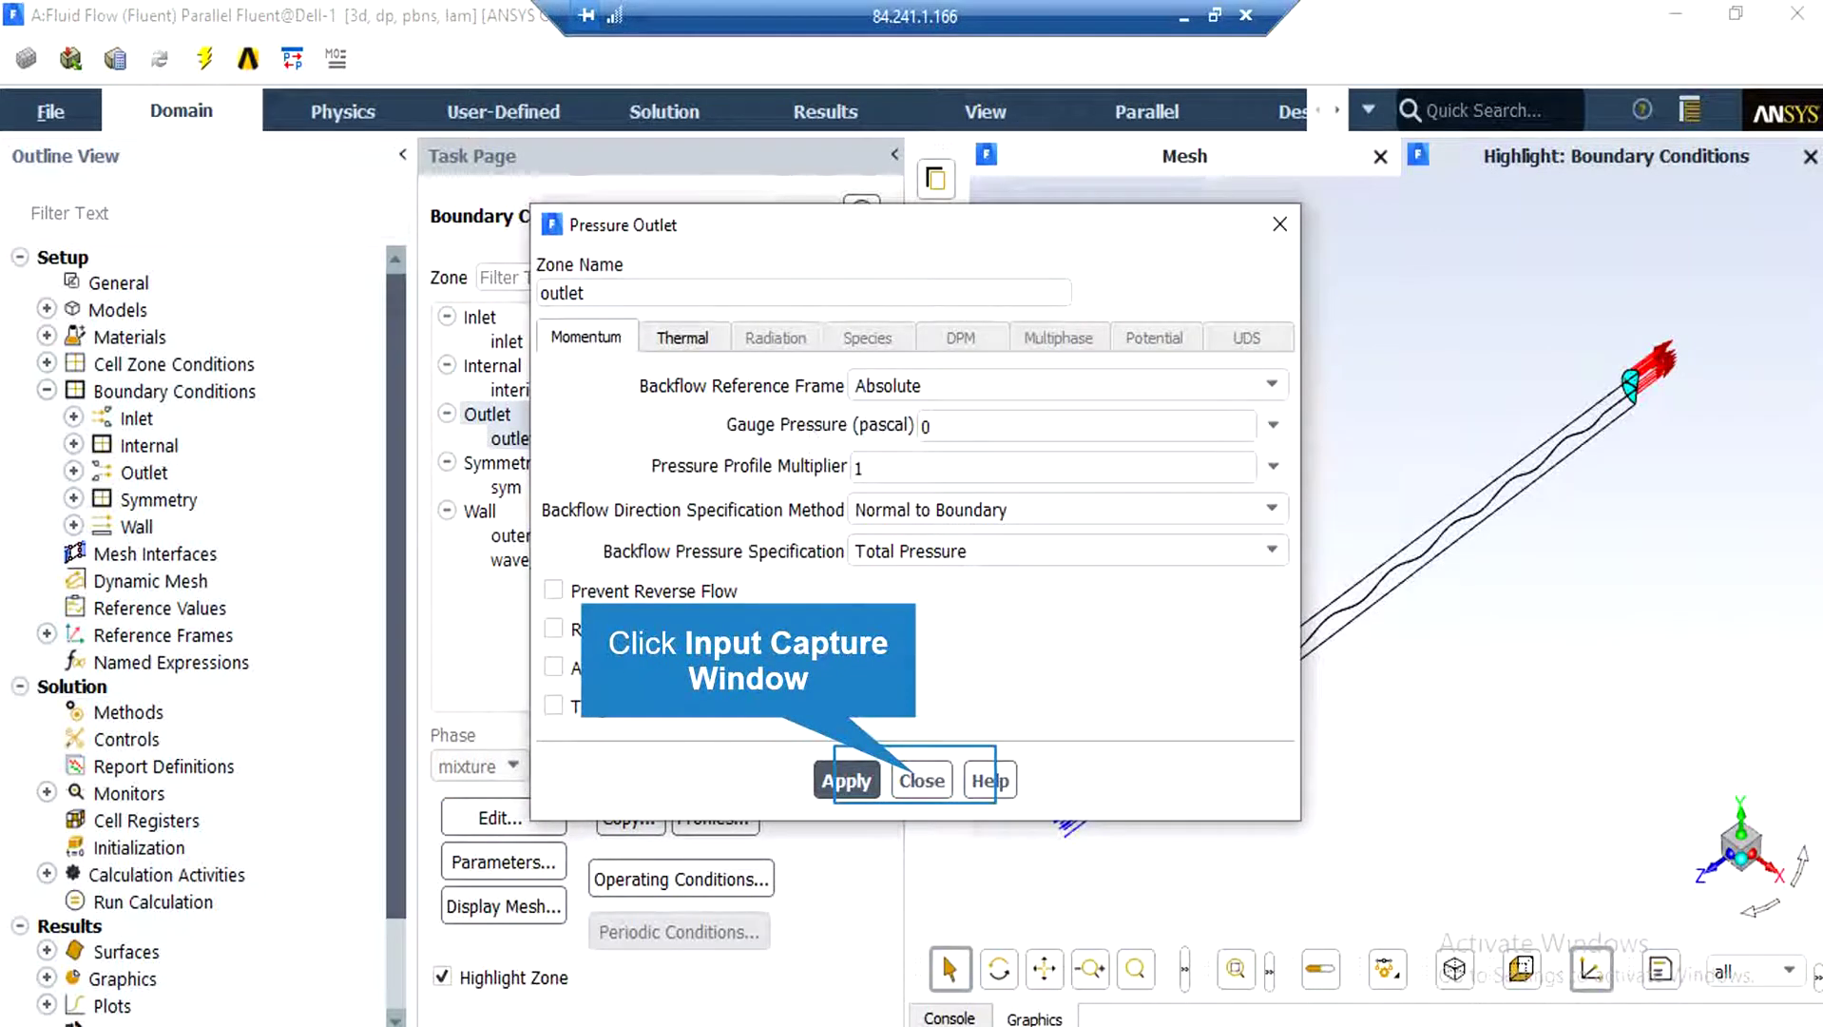
pyautogui.click(920, 781)
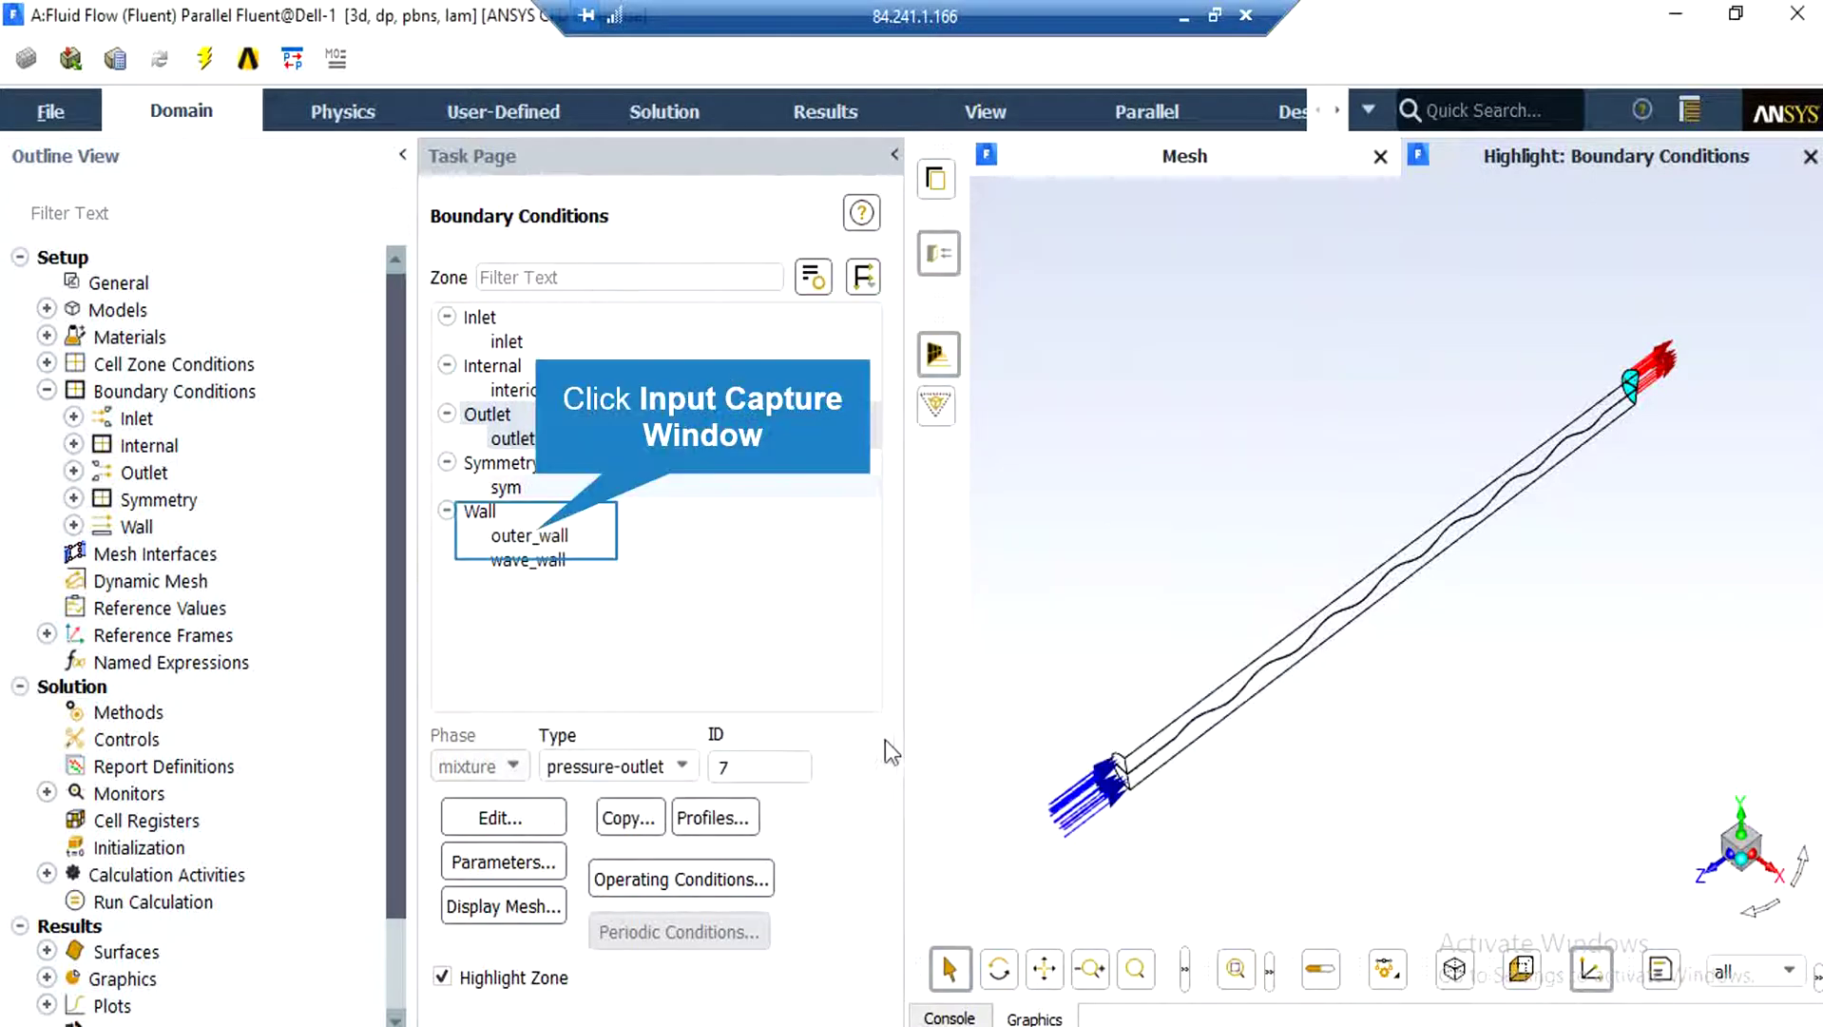
# Keep outer_wall at 360 K with aluminum, then view wave_wall's zero-heat-flux thermal settings.
pyautogui.click(543, 518)
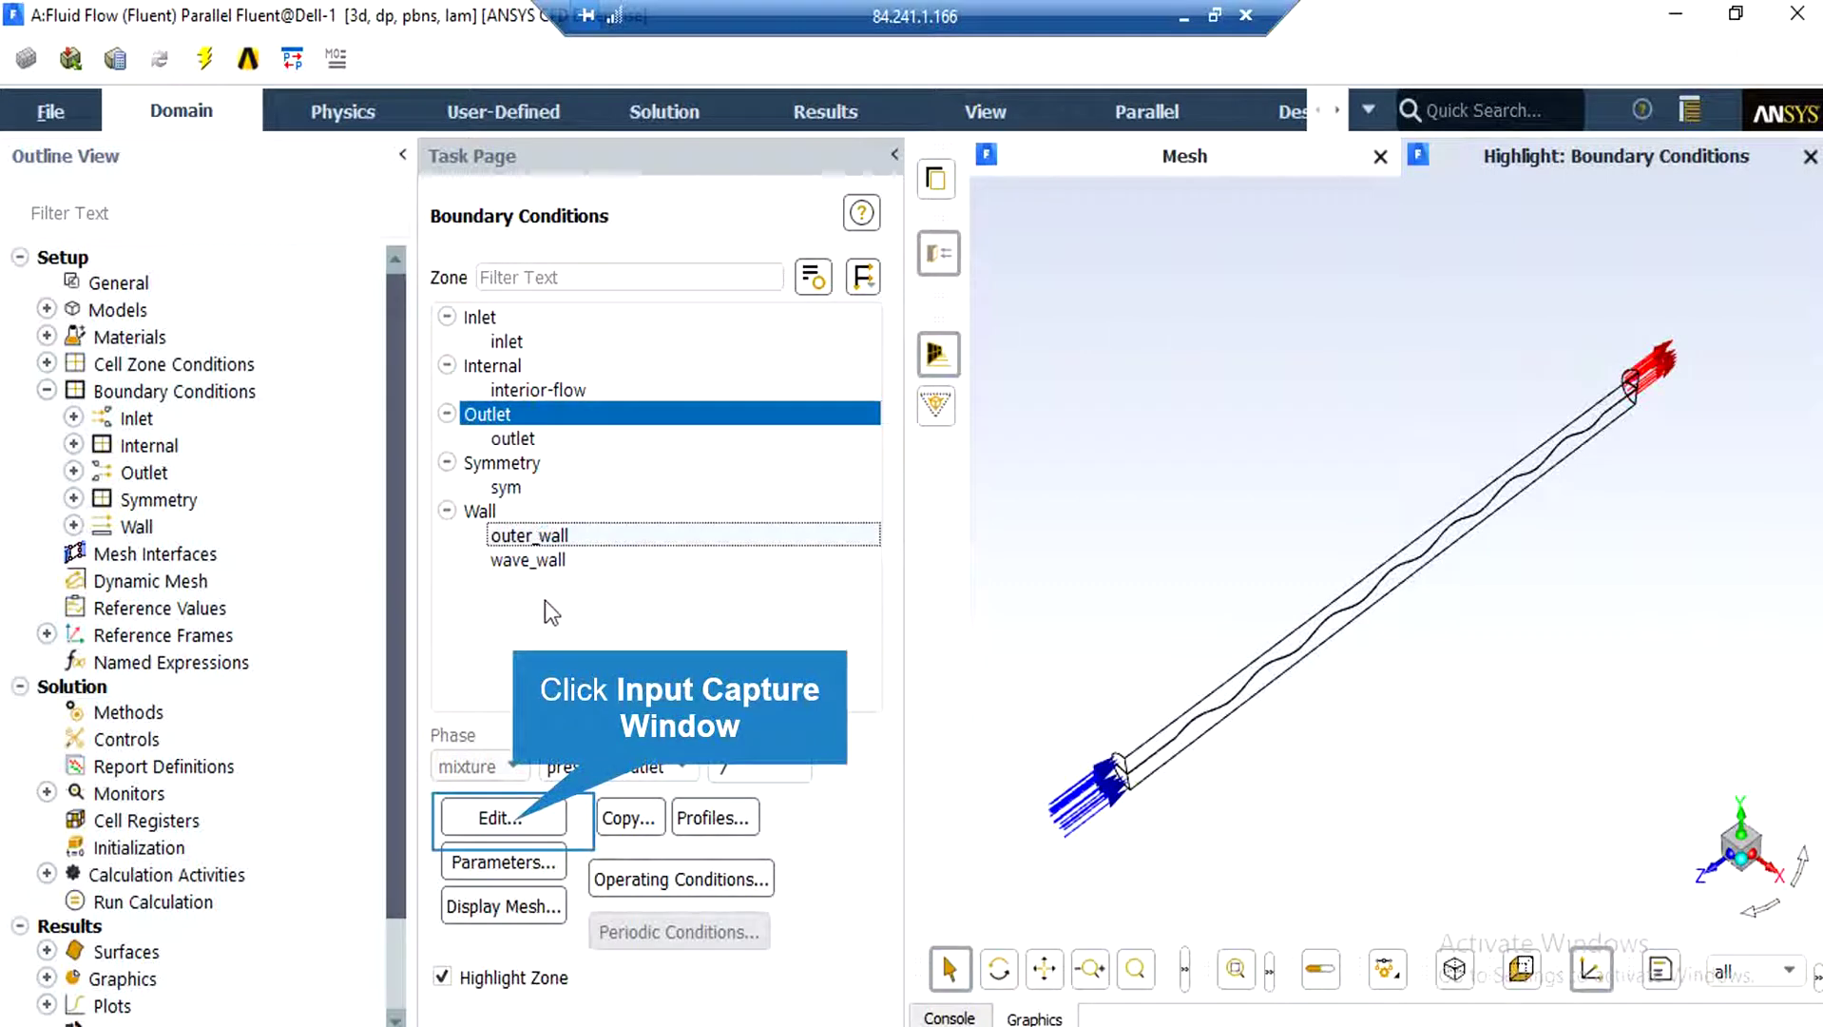
pyautogui.click(517, 818)
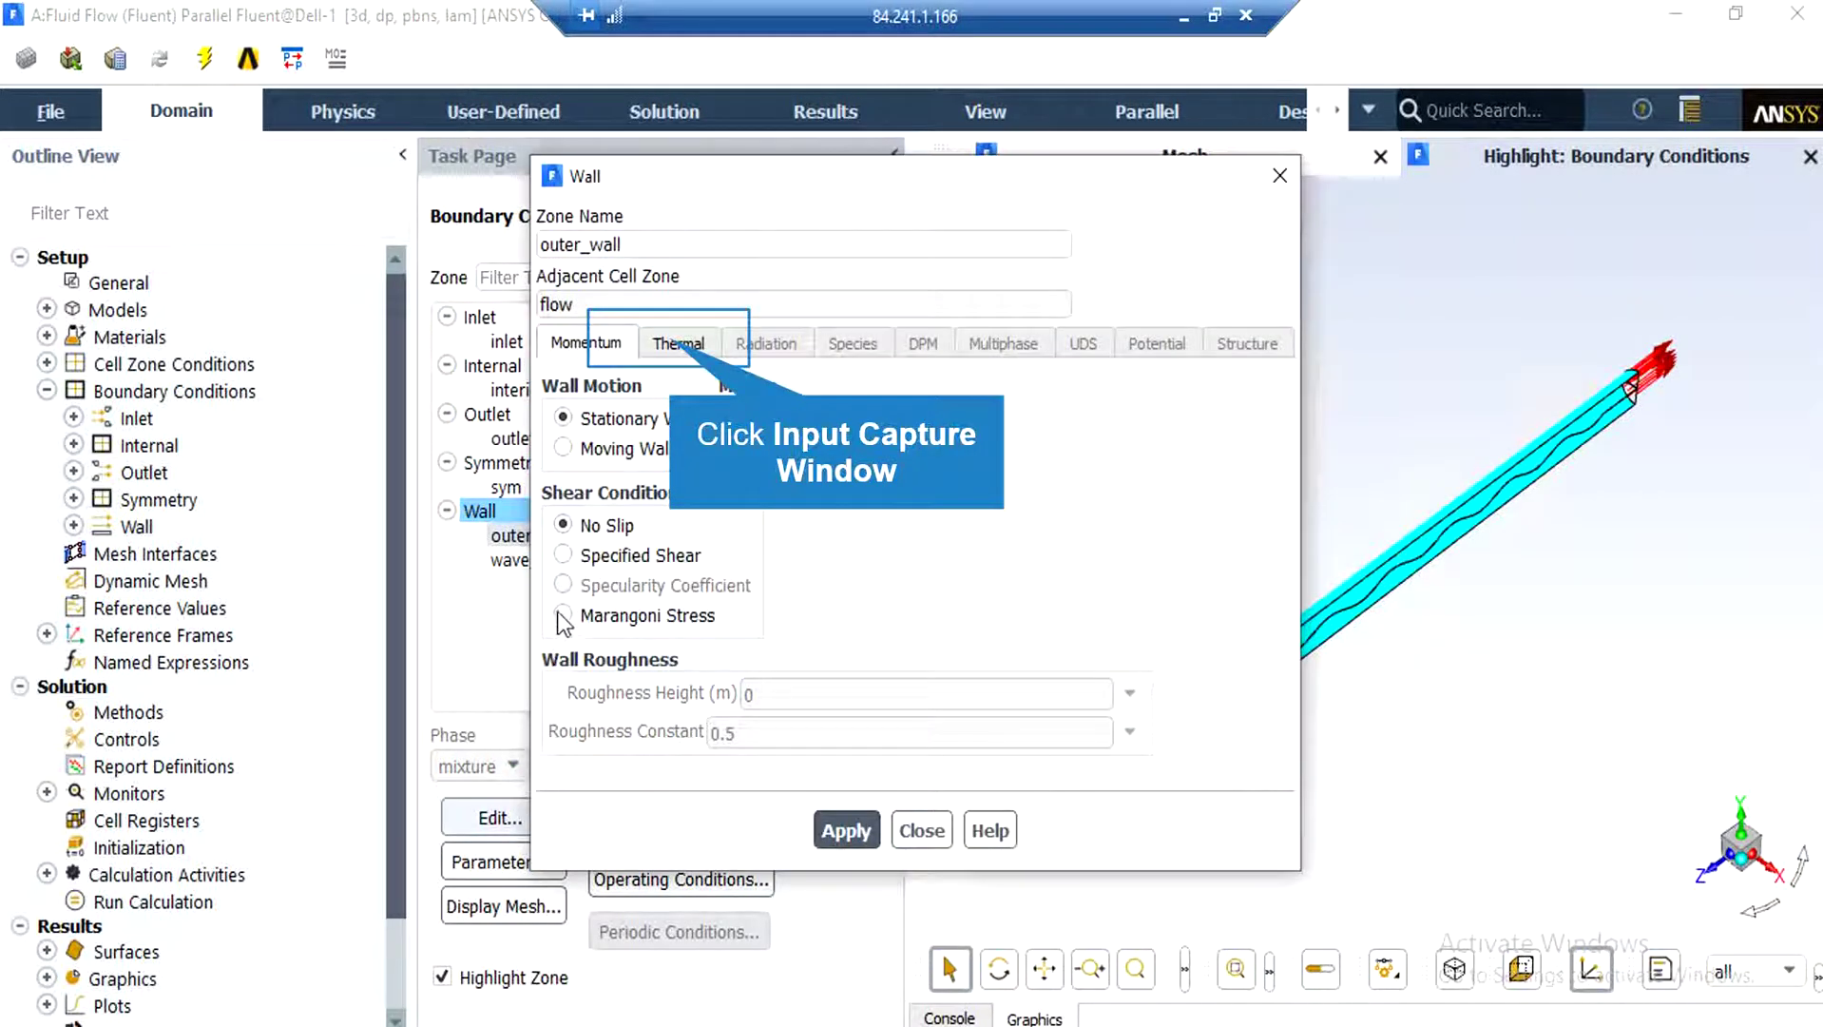
pyautogui.click(670, 339)
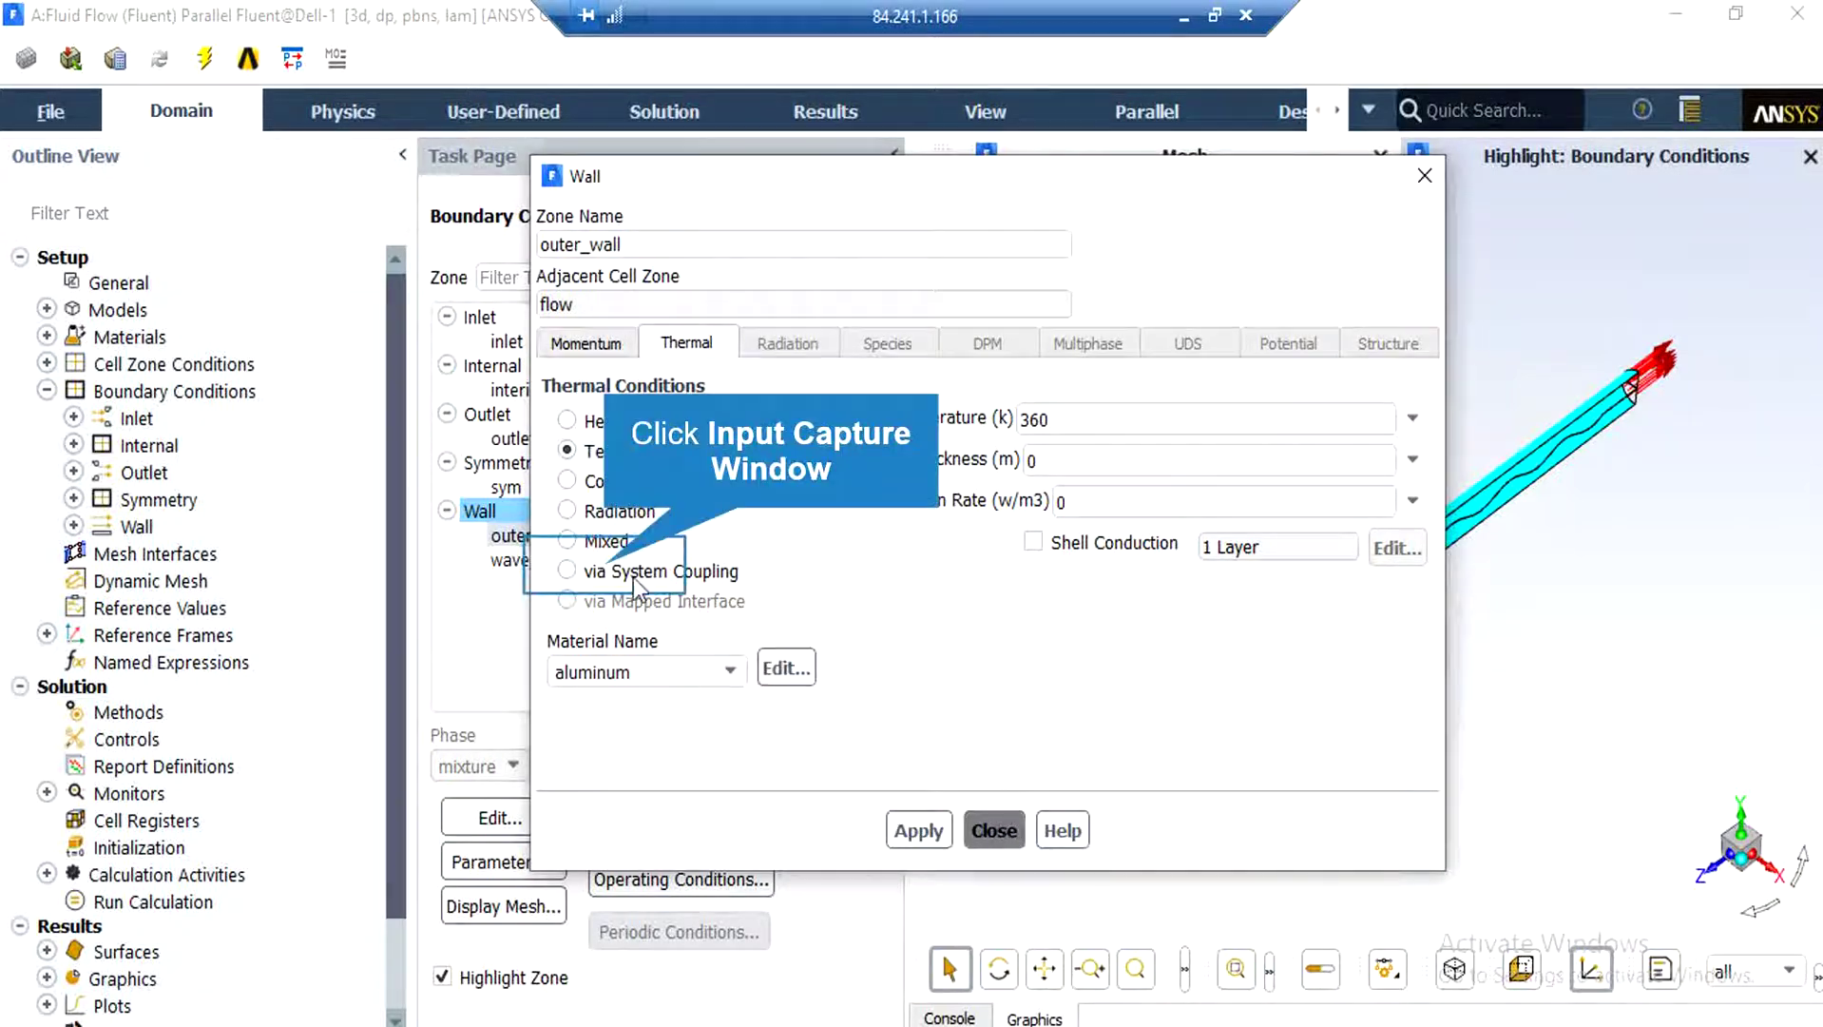
pyautogui.click(994, 830)
pyautogui.click(515, 817)
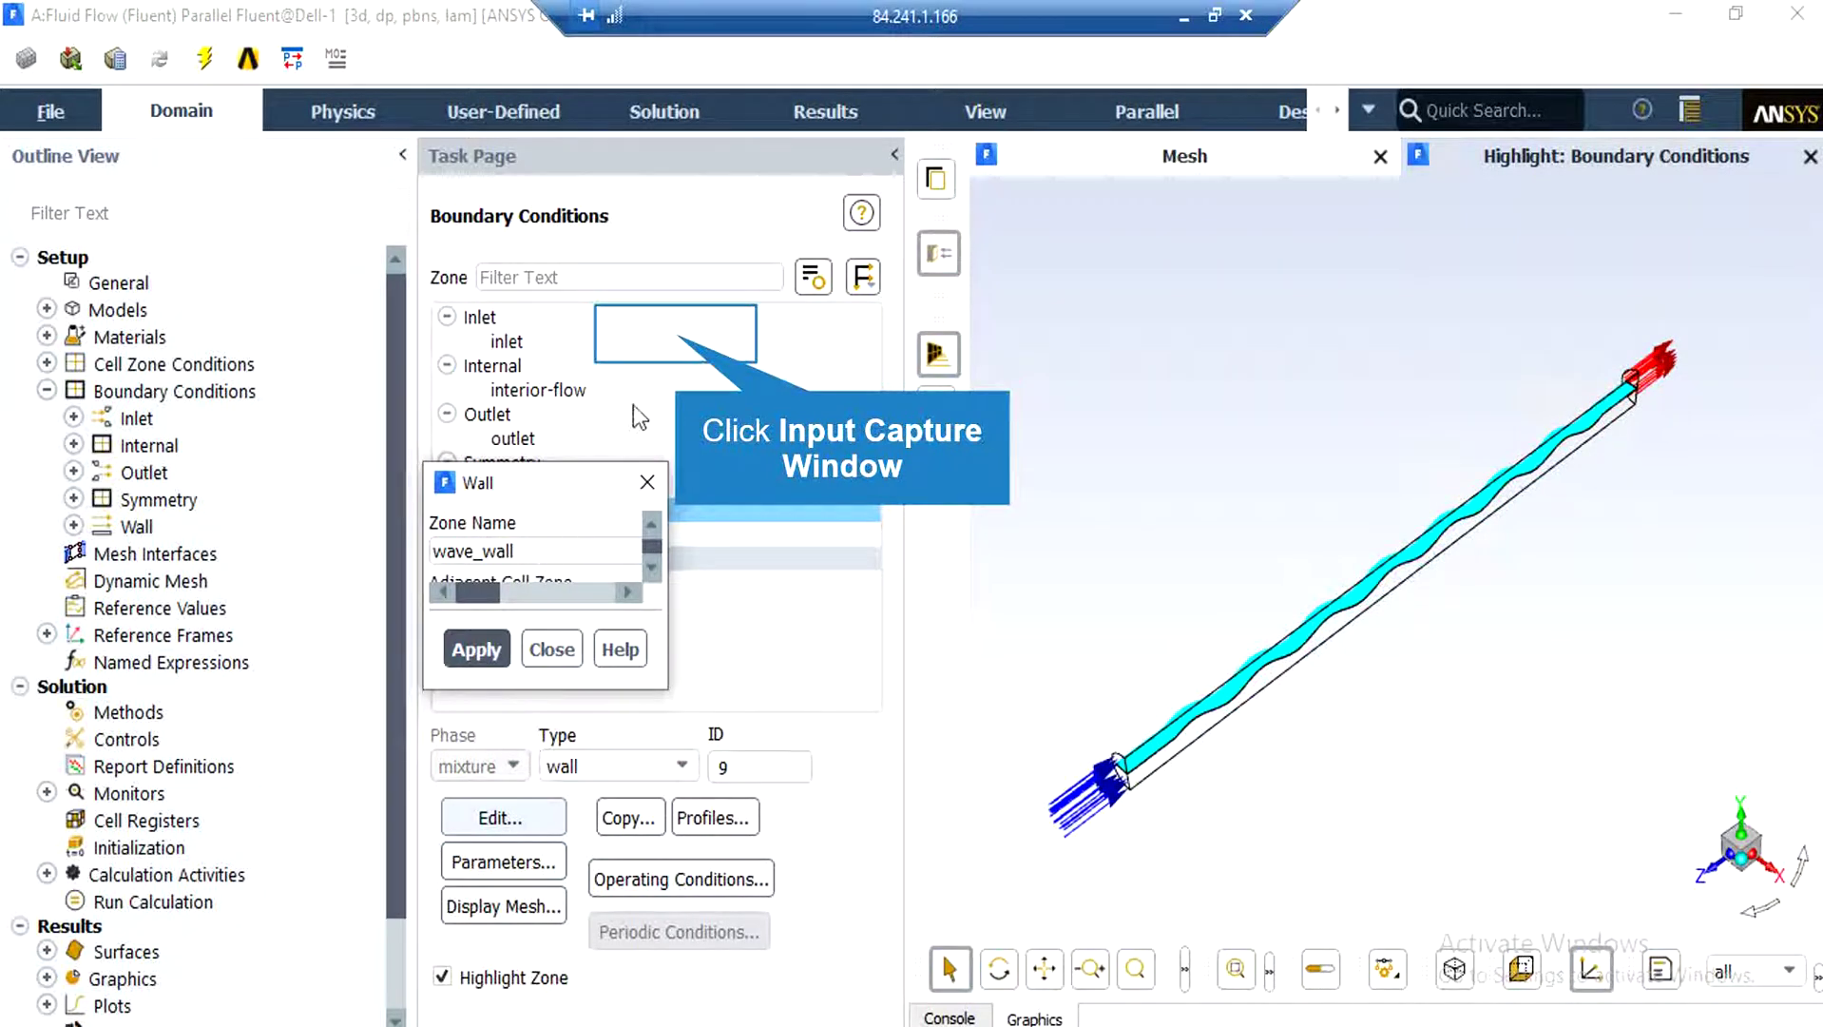
pyautogui.click(675, 334)
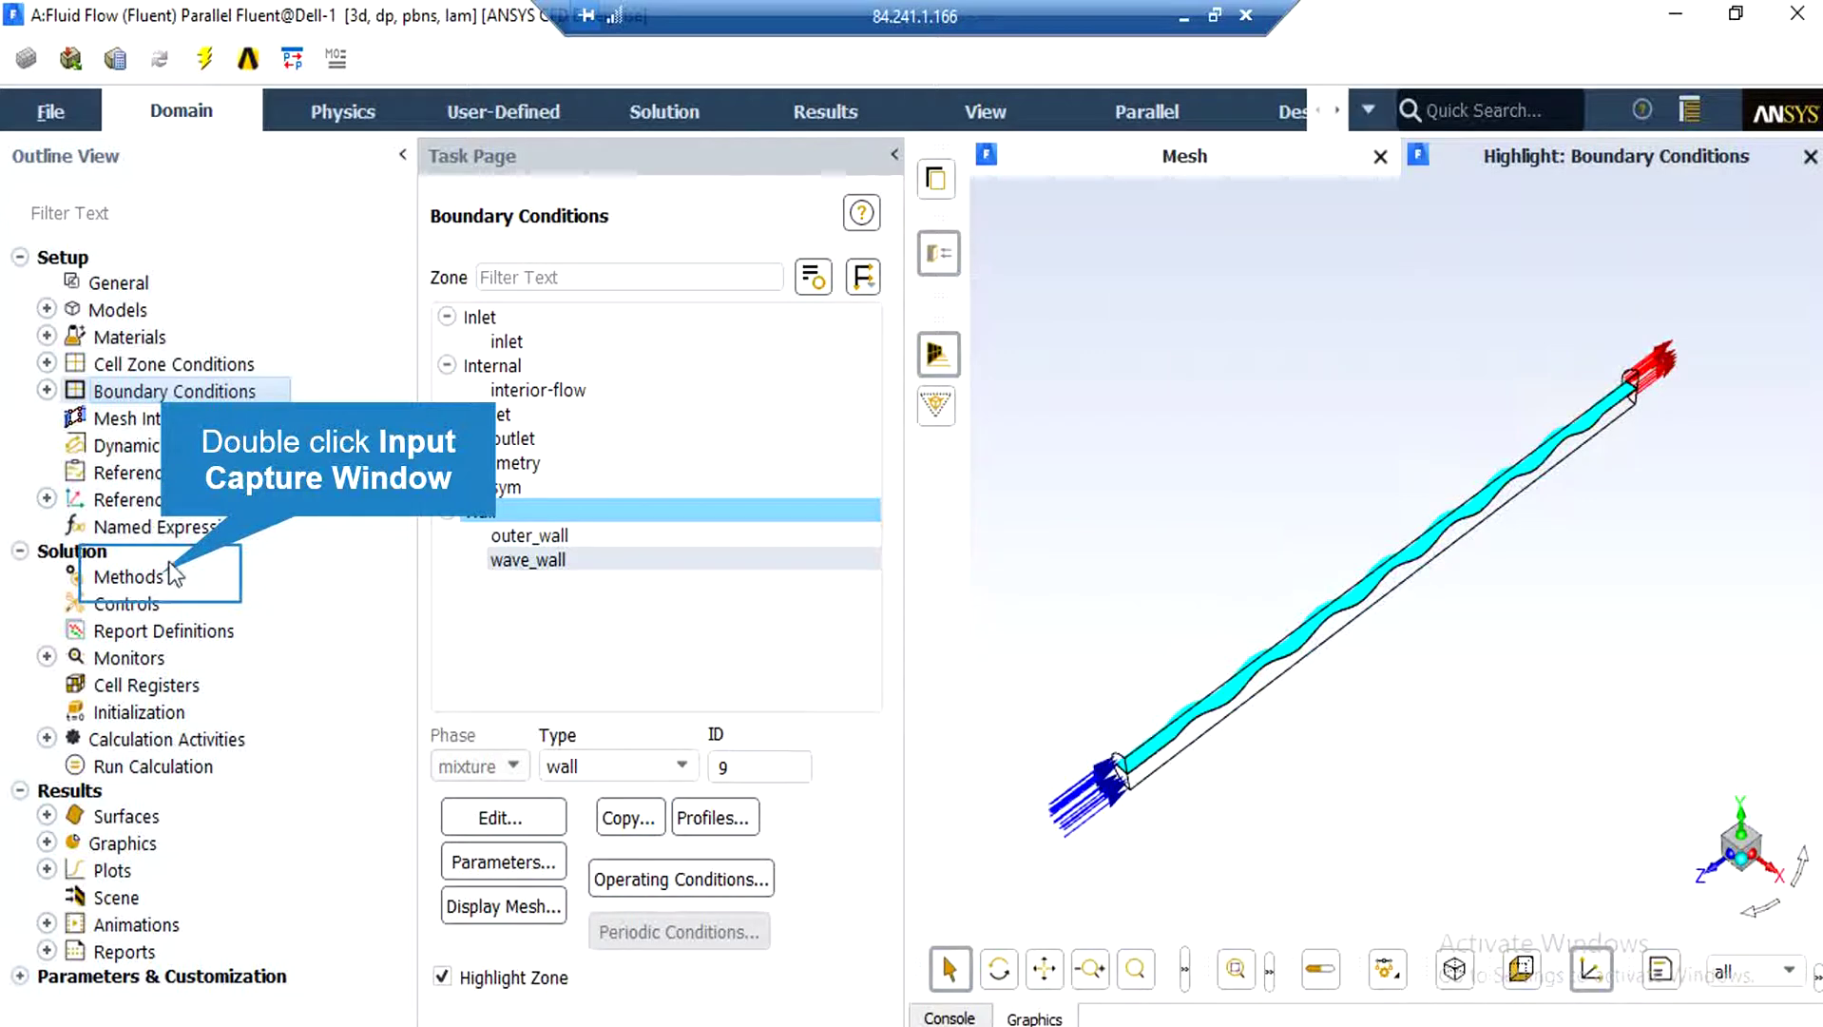
# Show Solution Methods with SIMPLE coupling, Least Squares gradient and second-order pressure, momentum, energy.
pyautogui.doubleClick(160, 576)
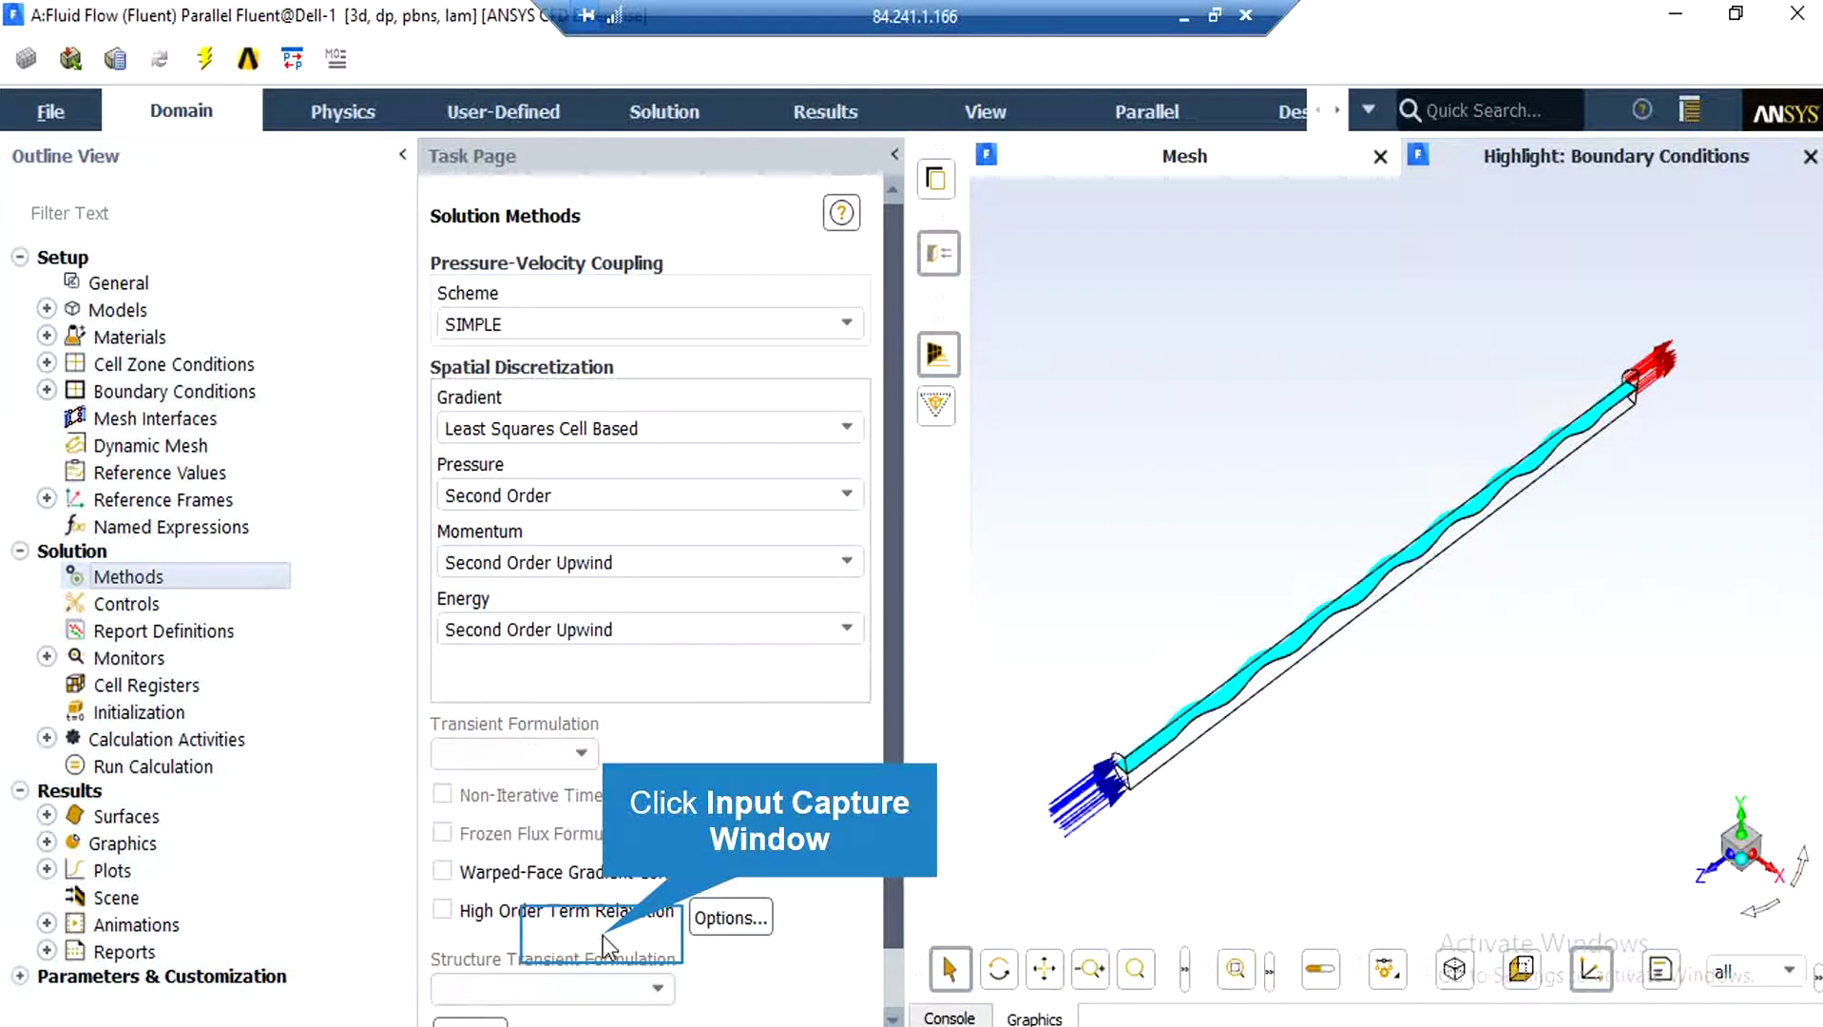
# Open Solution Controls, leaving pressure at 0.3 and momentum at 0.7.
pyautogui.doubleClick(76, 604)
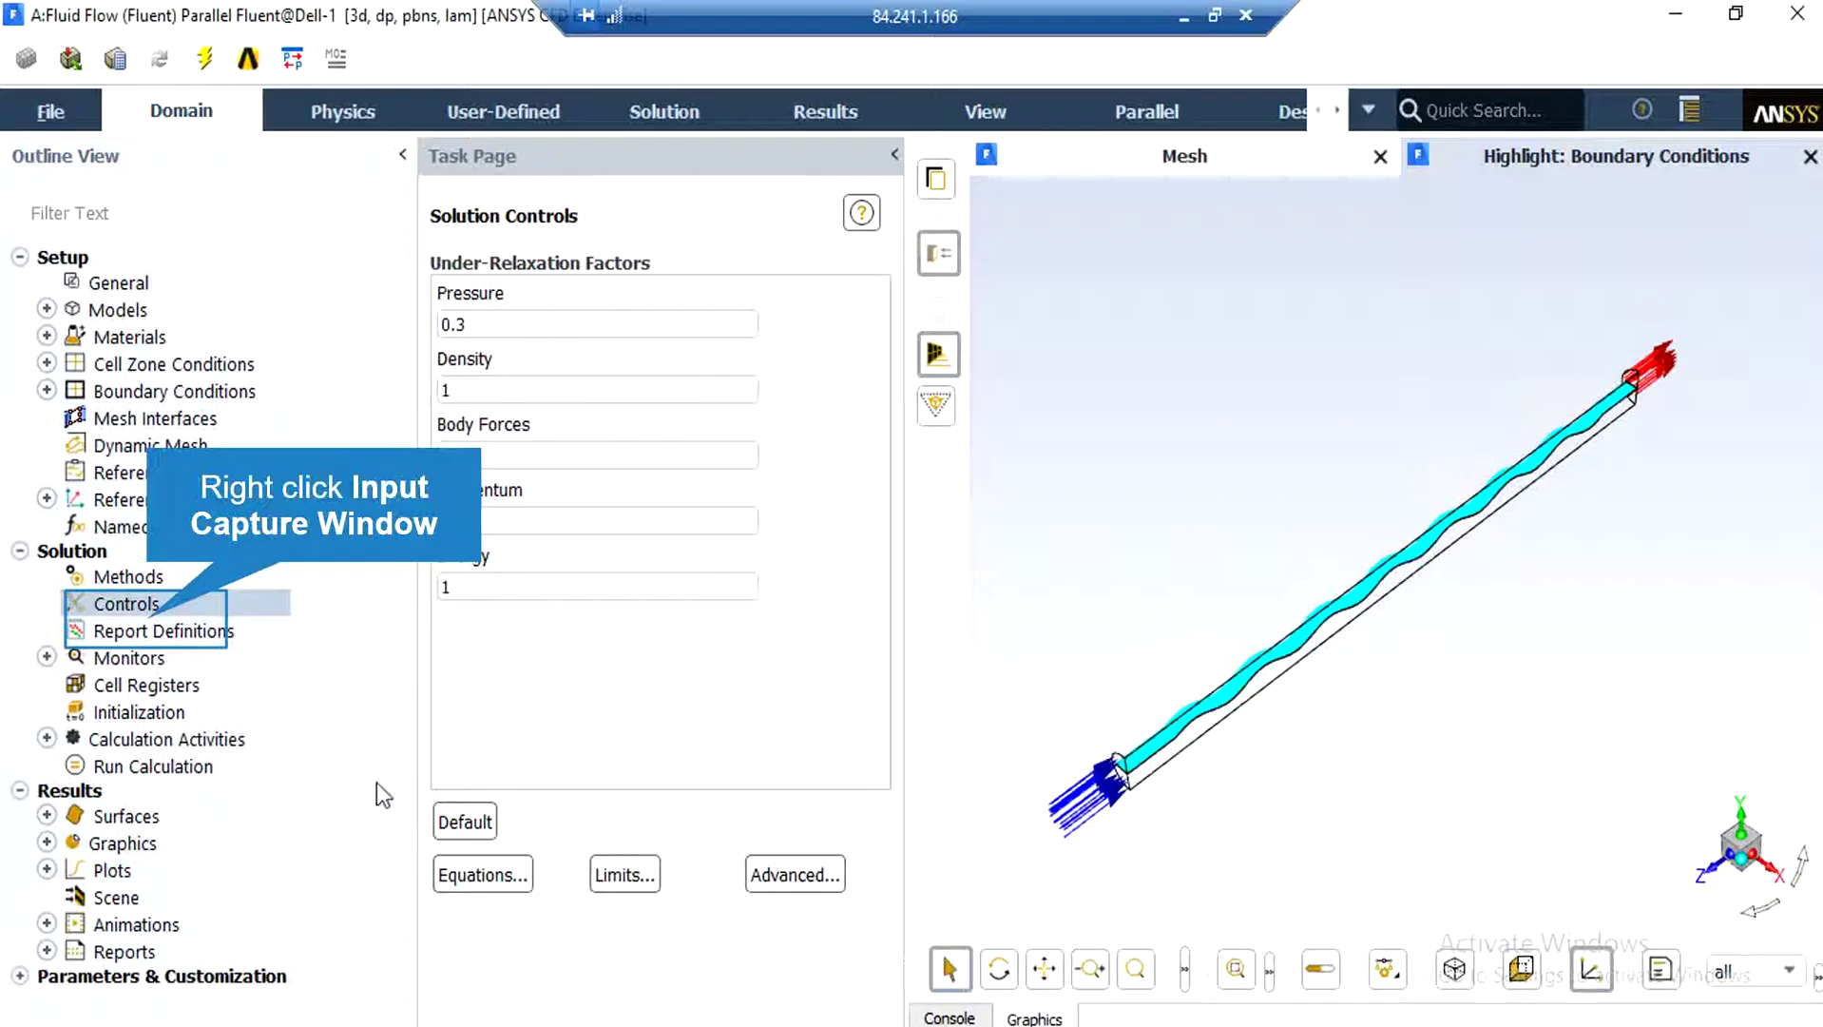
# List the new report definition types, including Surface, Volume, Force and Flux.
pyautogui.rightClick(152, 630)
pyautogui.moveTo(324, 798)
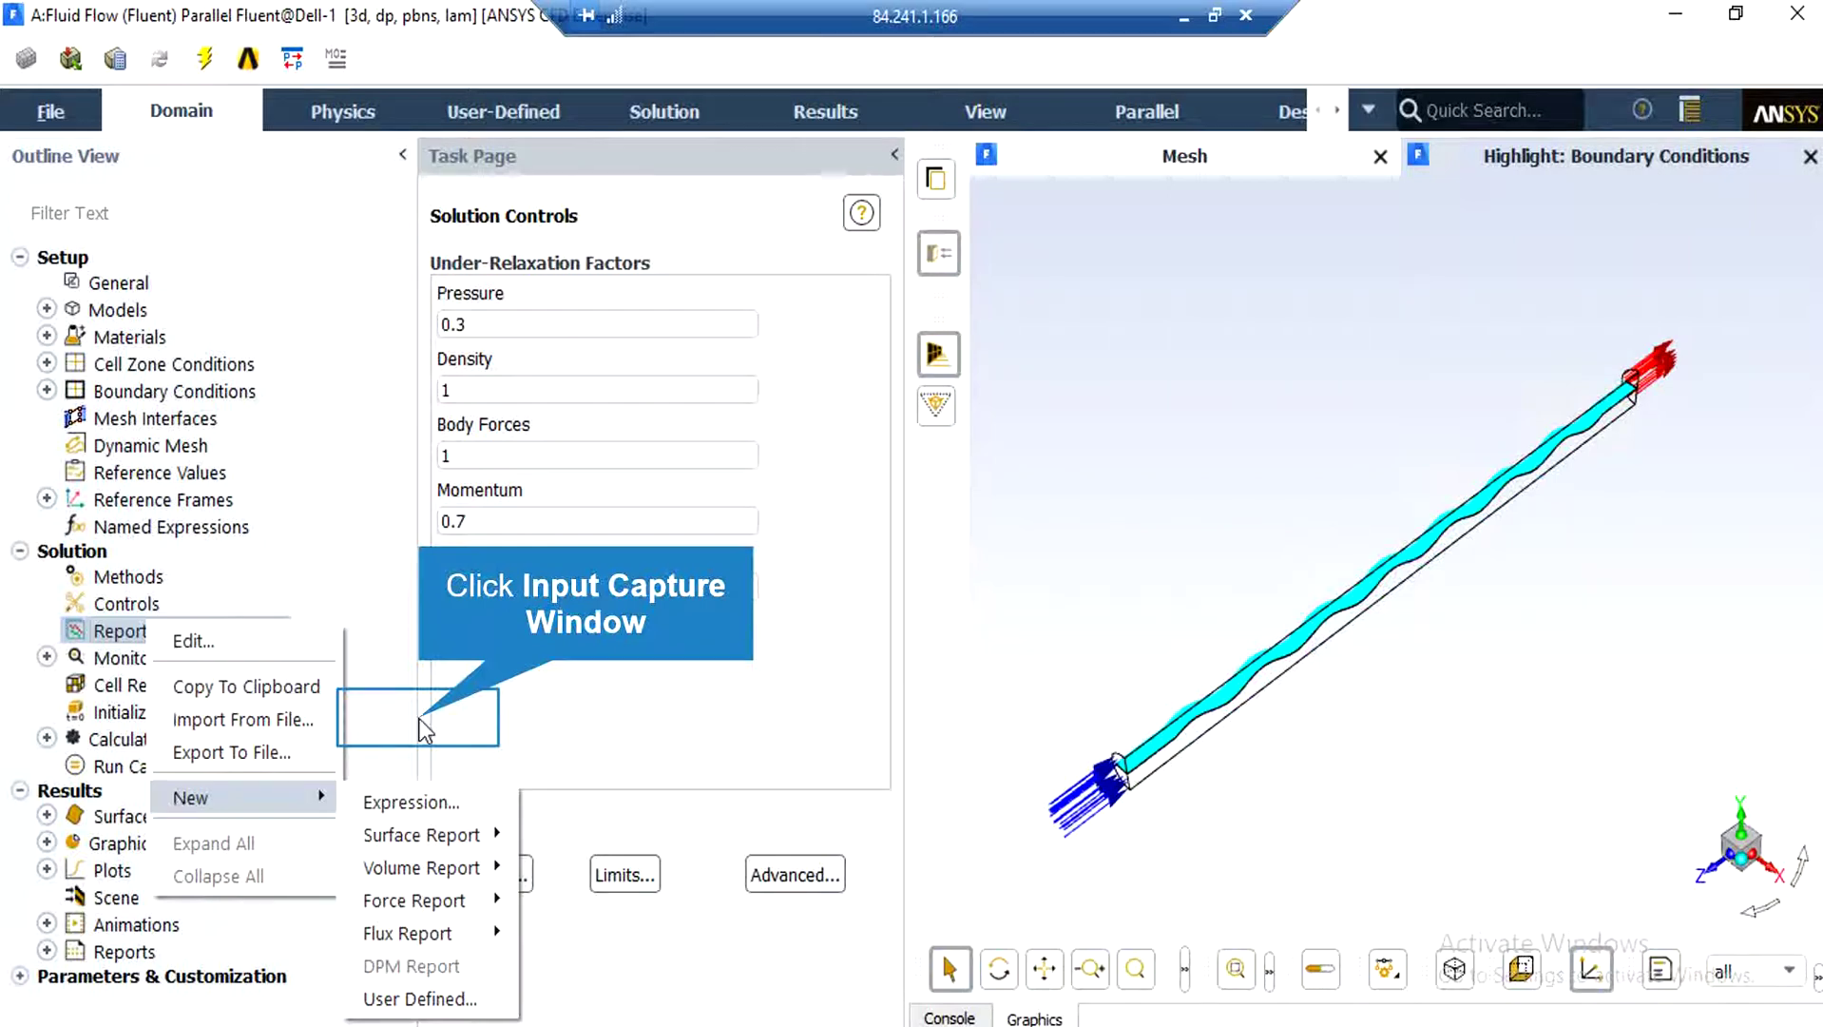
# Dismiss the report menu and bring up the Residual monitor settings under Monitors.
pyautogui.click(419, 718)
pyautogui.doubleClick(54, 656)
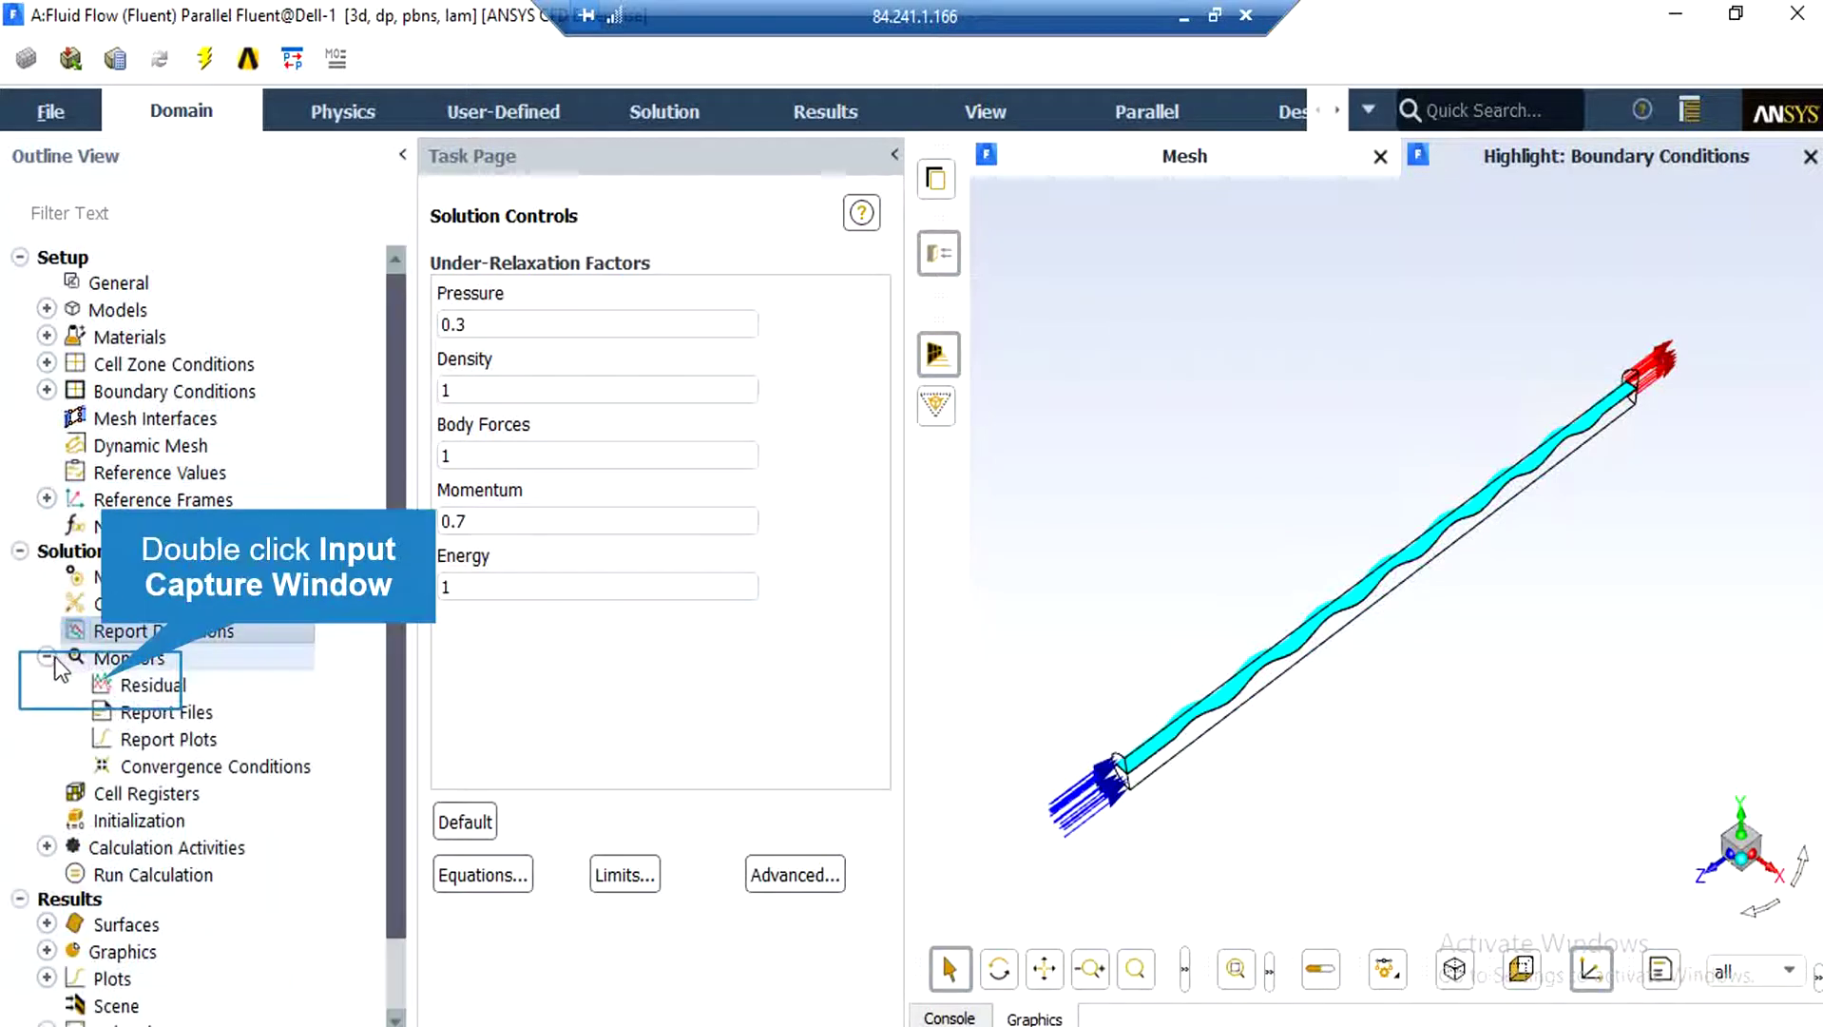
pyautogui.doubleClick(105, 686)
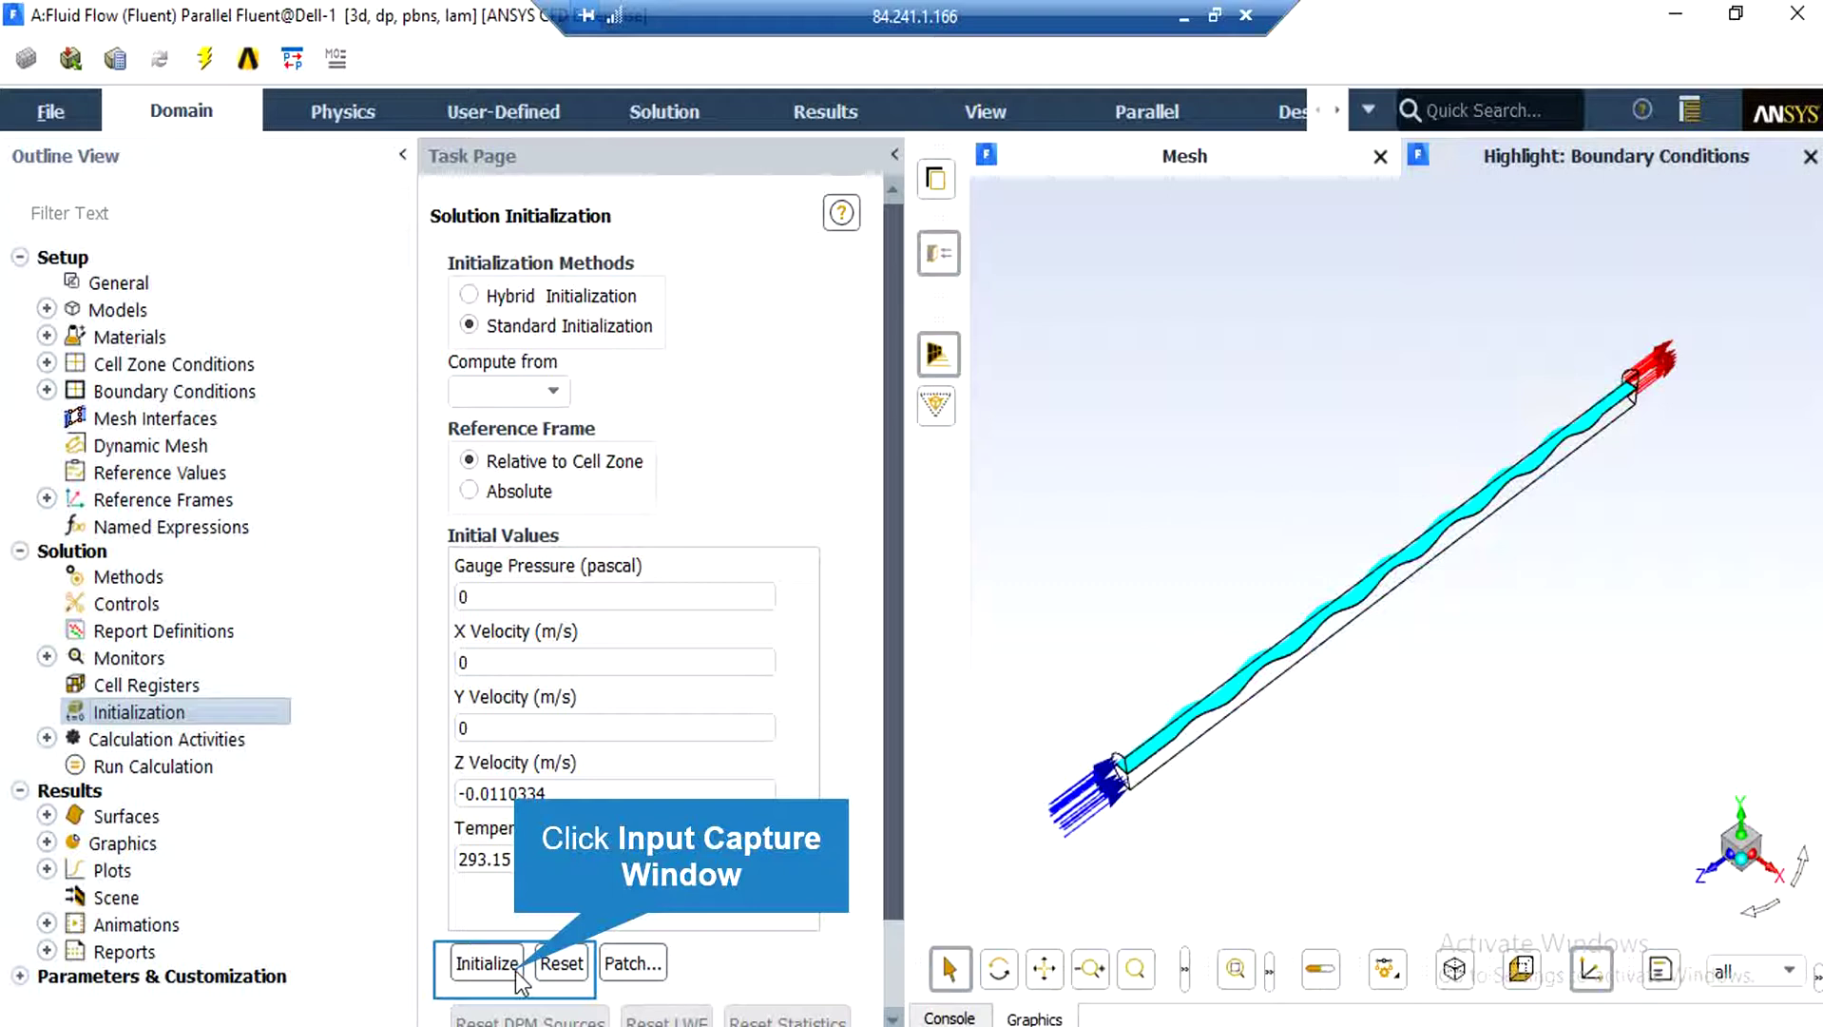
# Initialize the flow field and bring up the Run Calculation settings.
pyautogui.click(515, 970)
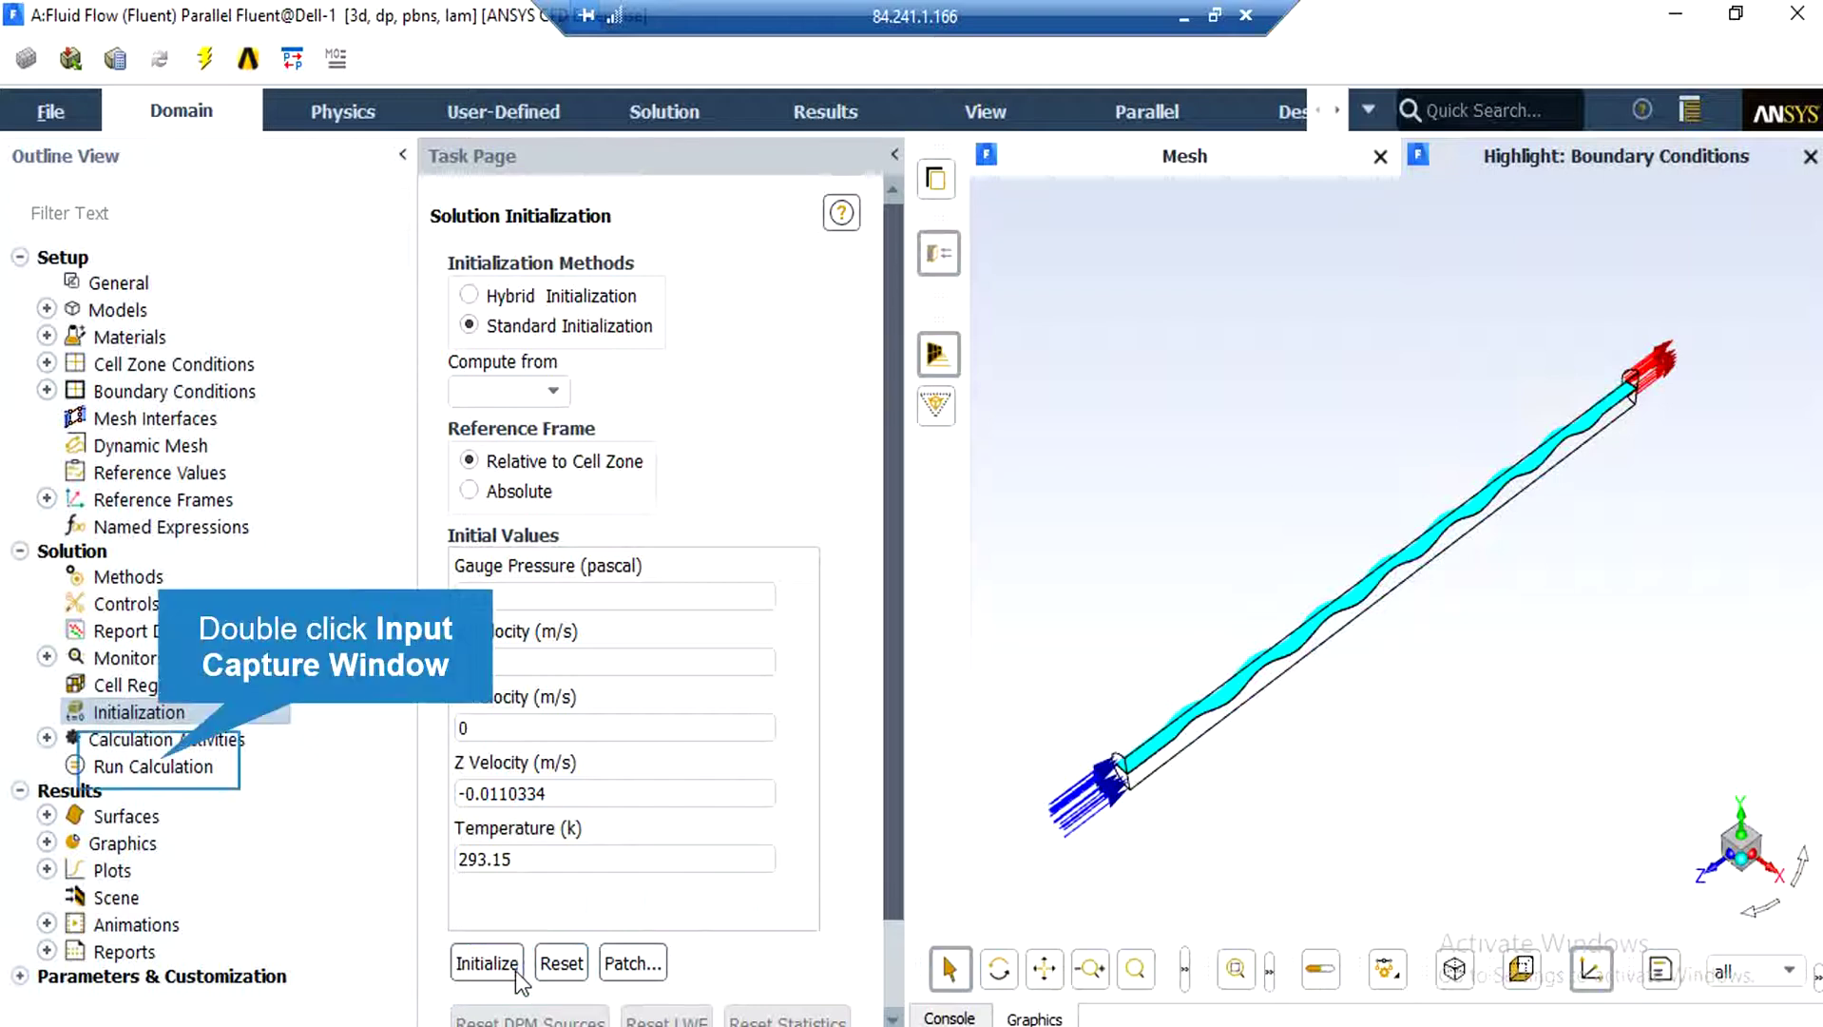
pyautogui.doubleClick(164, 768)
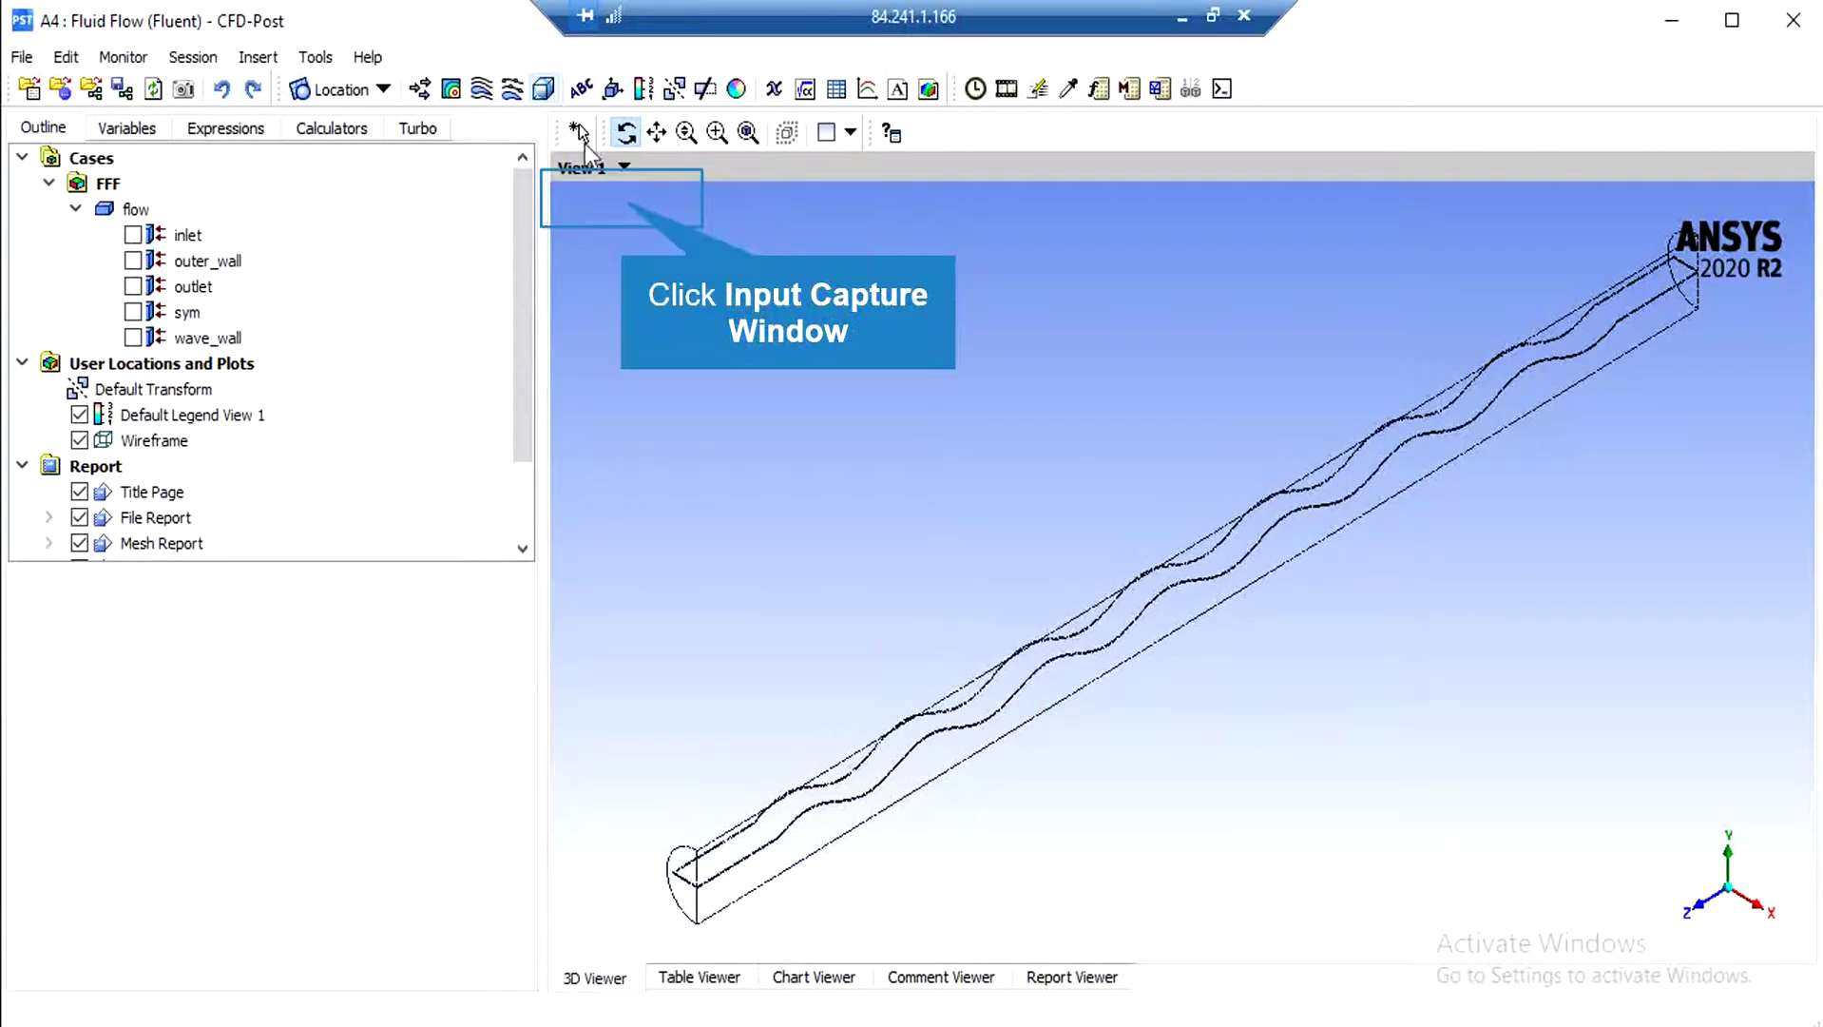
# Accept the default name to create Volume Rendering 1 across all domains, initially showing pressure.
pyautogui.click(632, 203)
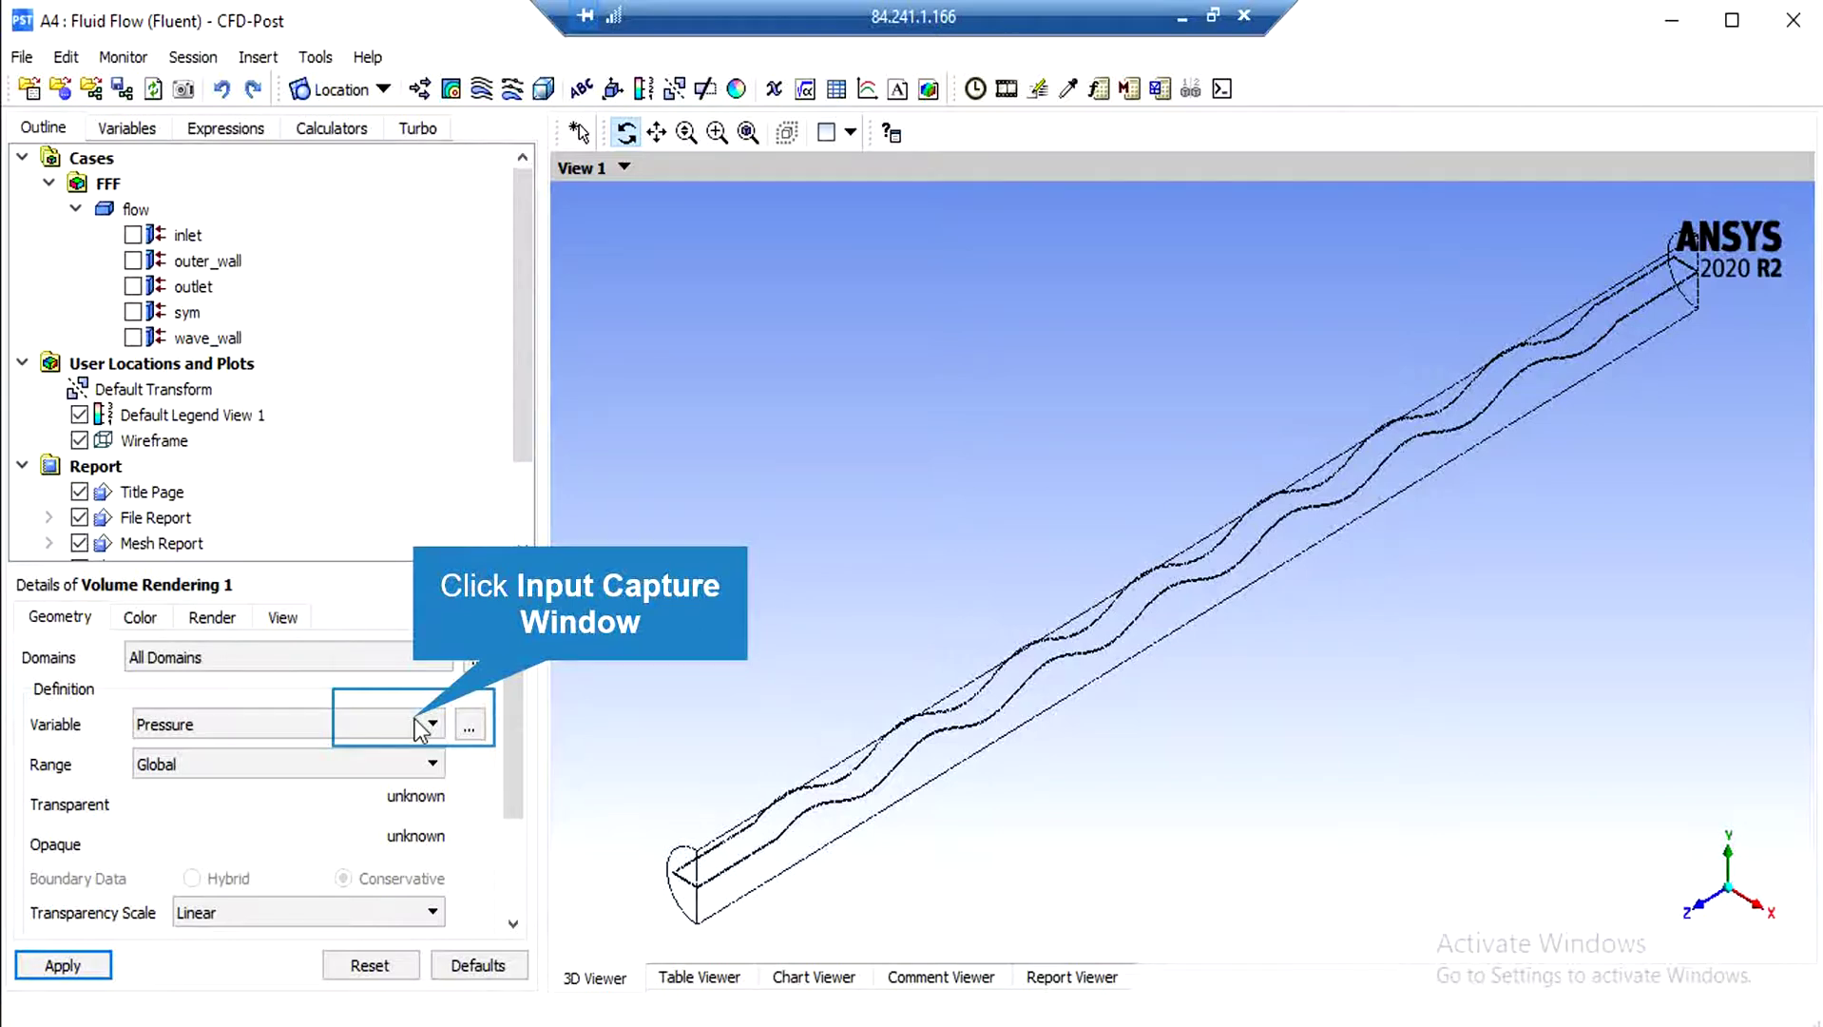
# Switch Volume Rendering 1 to Velocity and insert Streamline 1 under its default name.
pyautogui.click(428, 724)
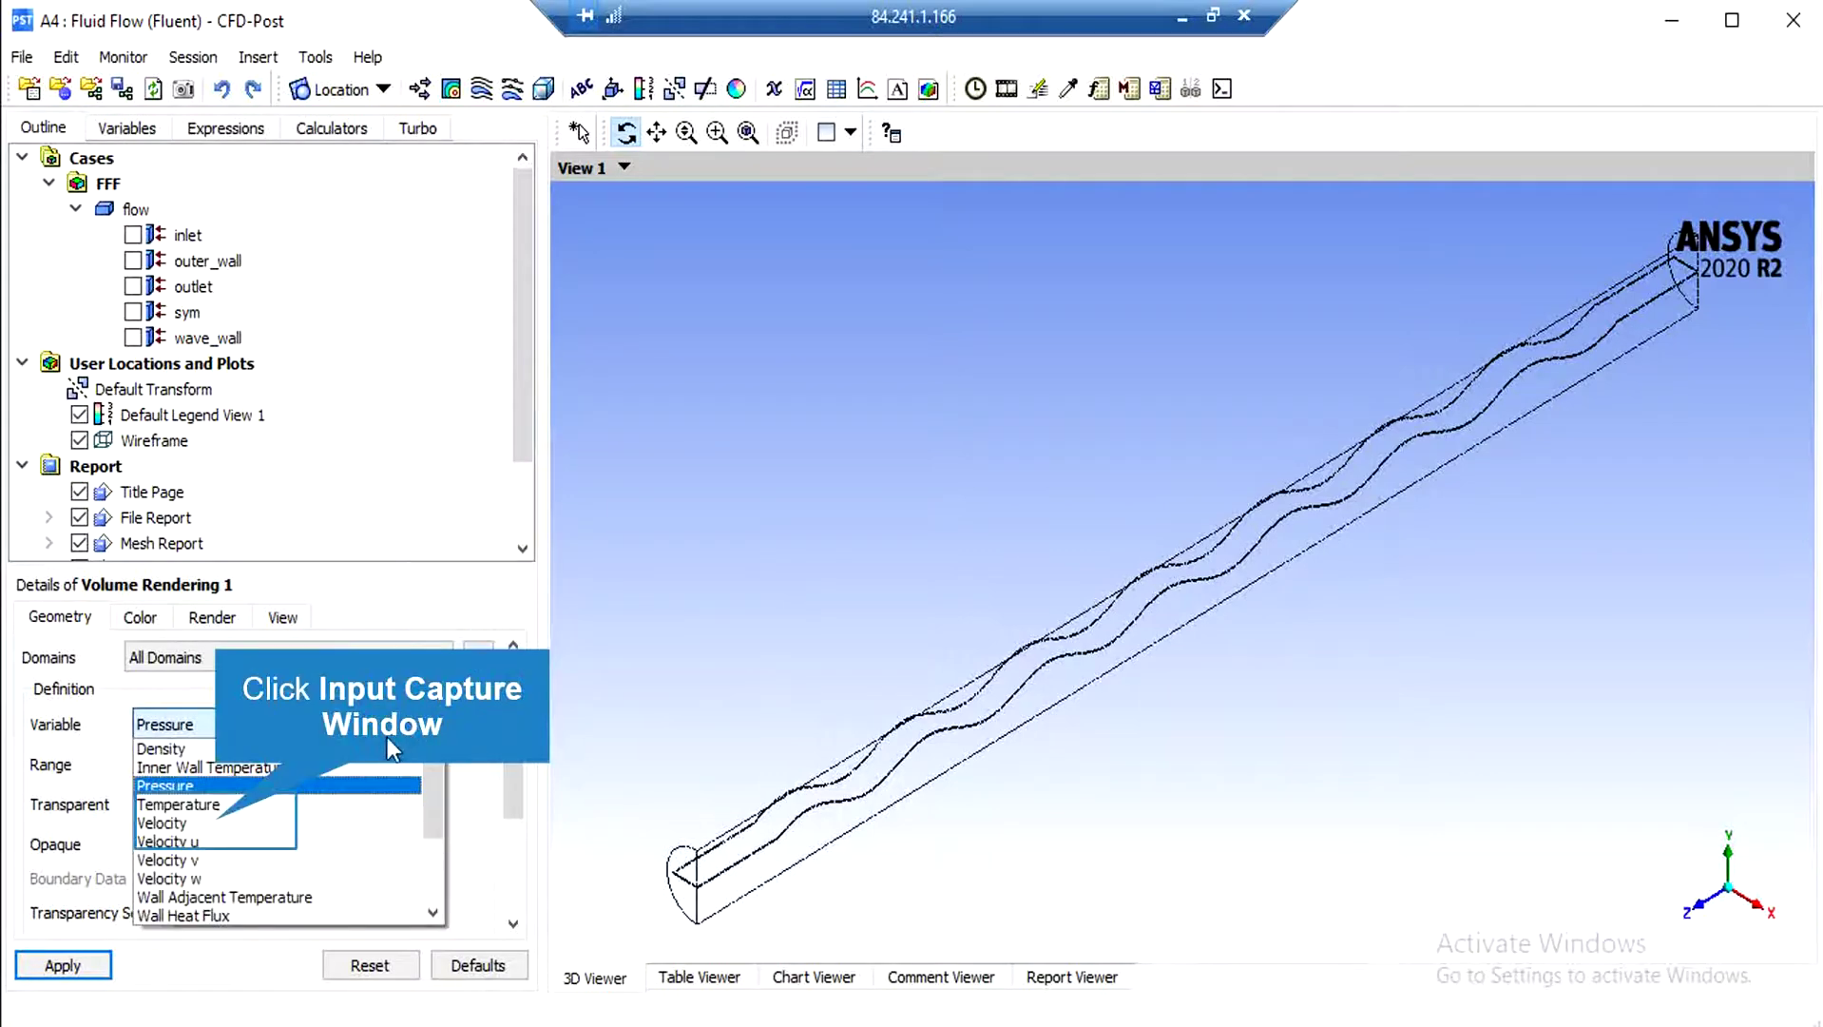
pyautogui.click(227, 822)
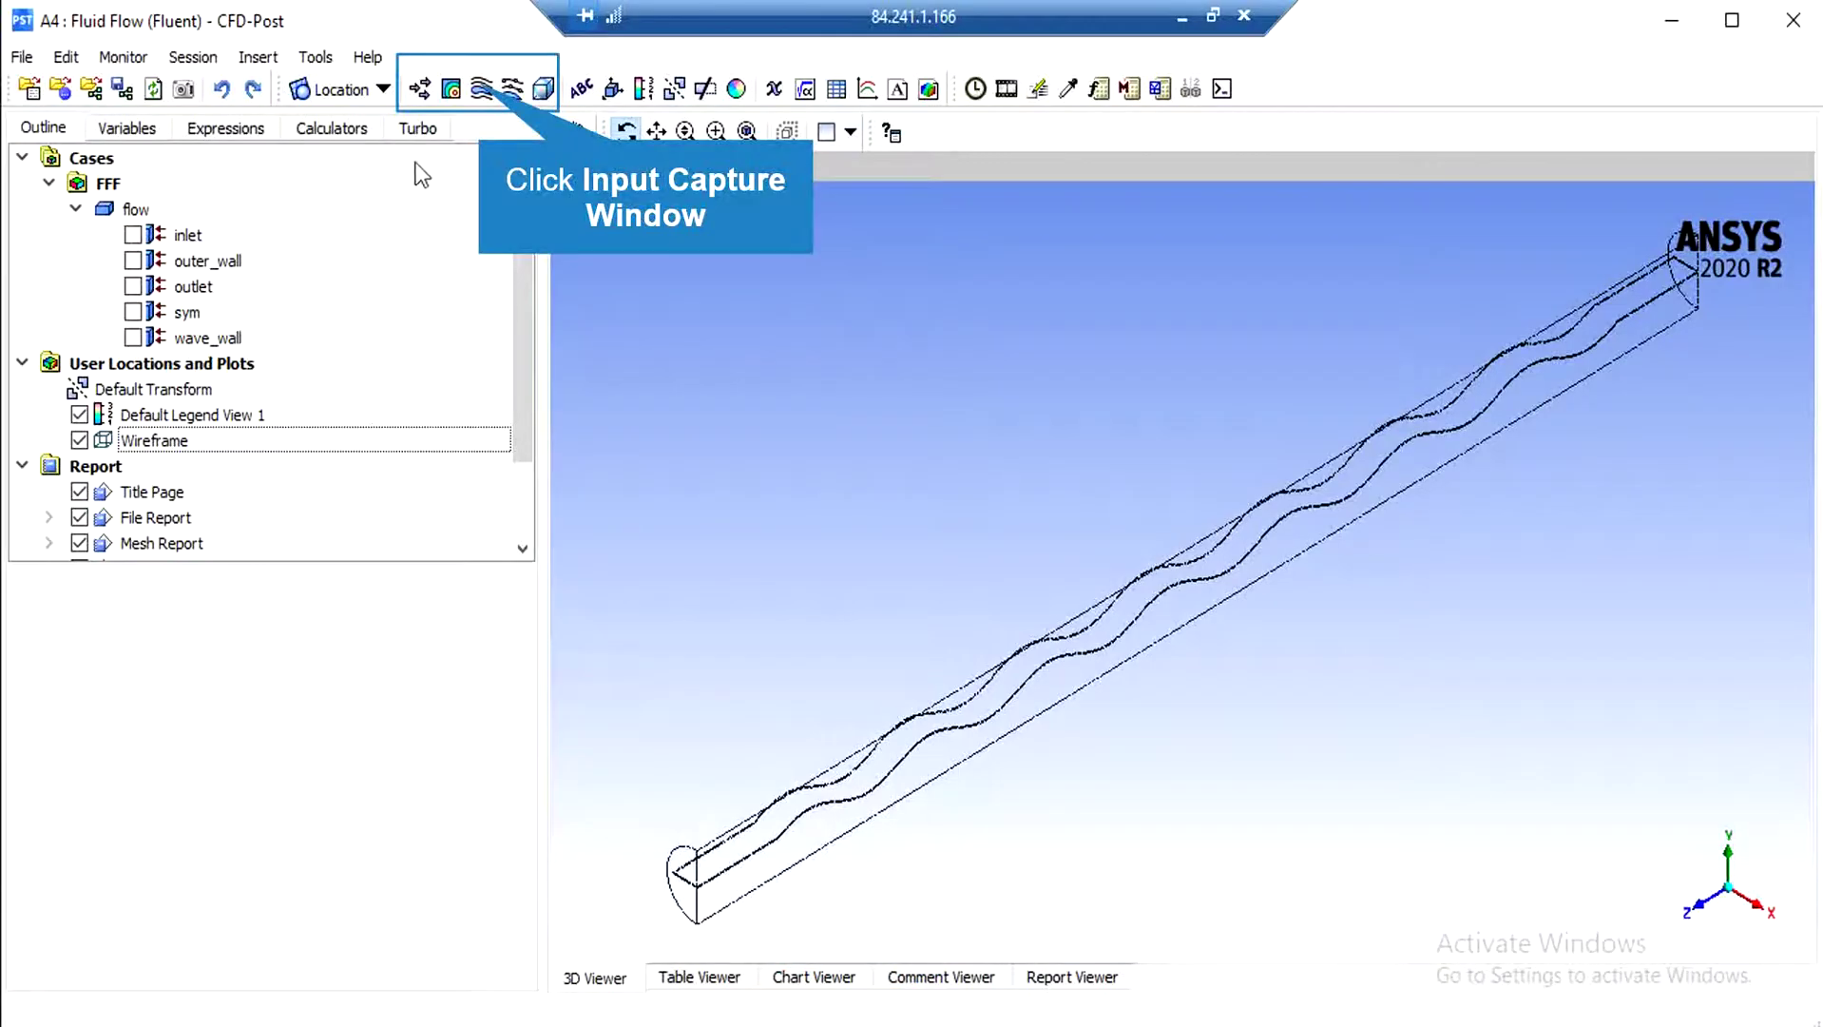
pyautogui.click(480, 88)
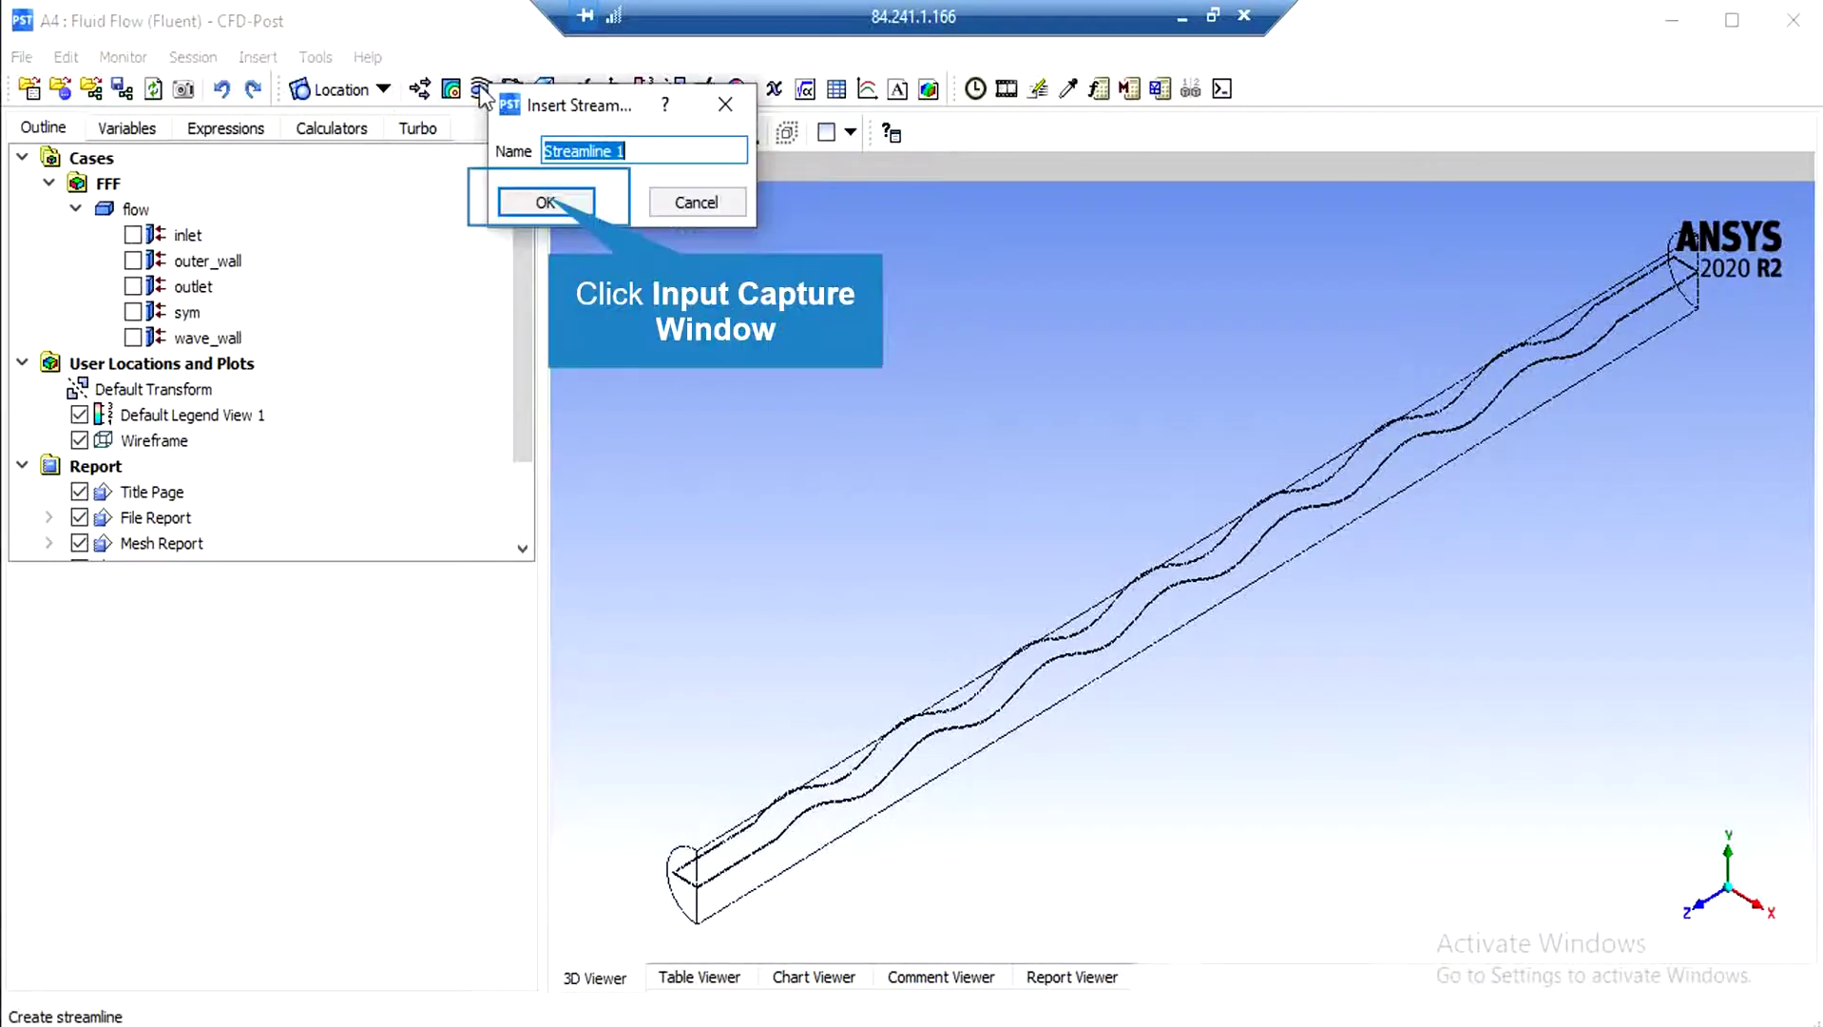
pyautogui.click(540, 205)
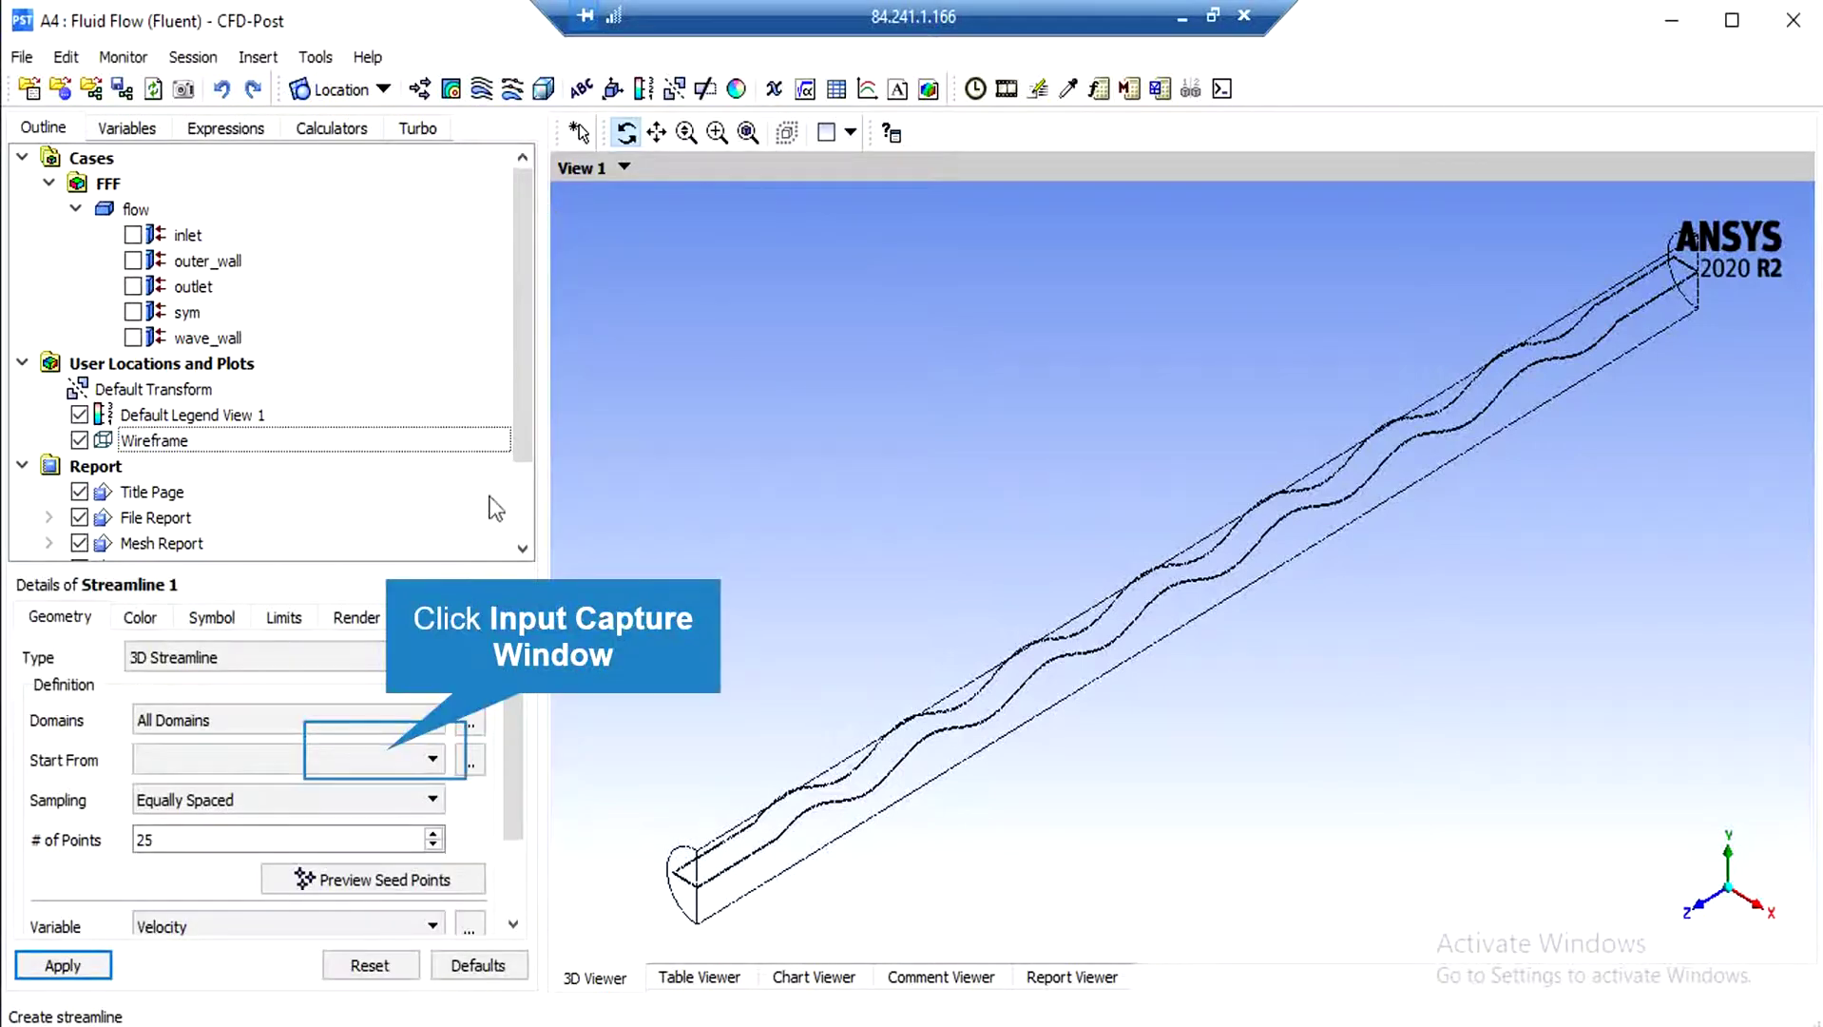